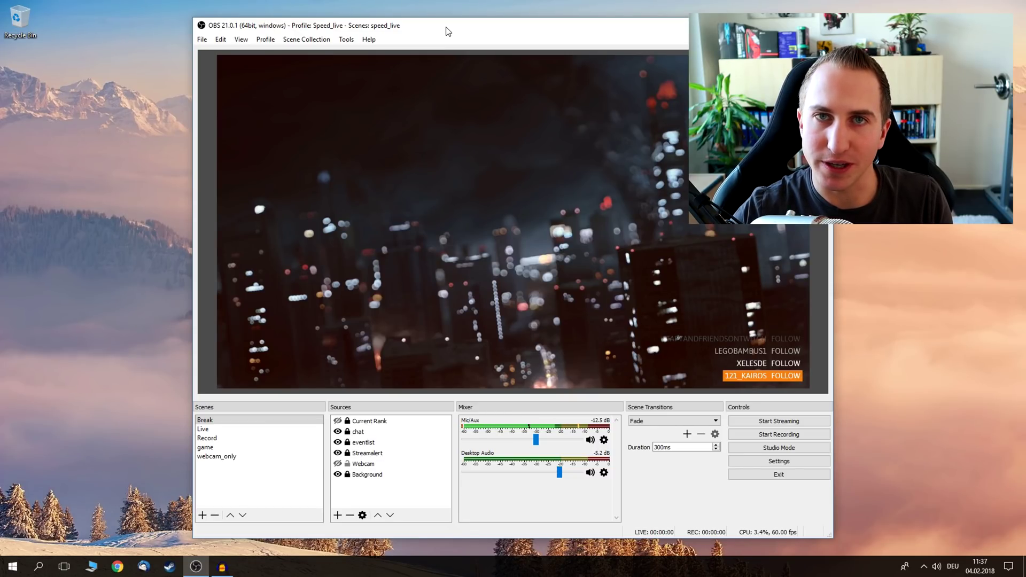
Create a profile named 'new' and confirm it is checked in the Profile menu.
{"action": "left_click", "coordinate": [266, 39]}
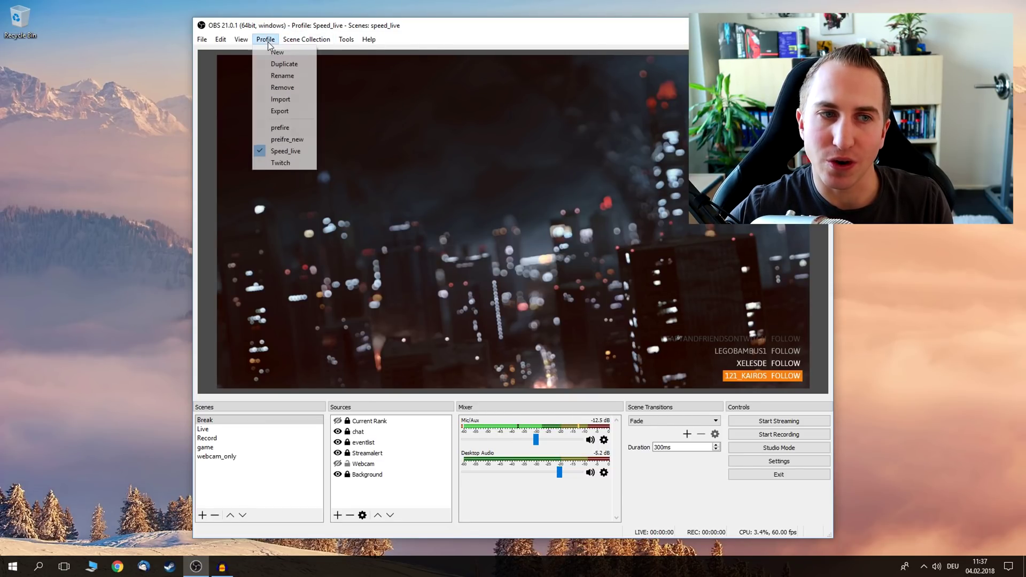
{"action": "left_click", "coordinate": [274, 54]}
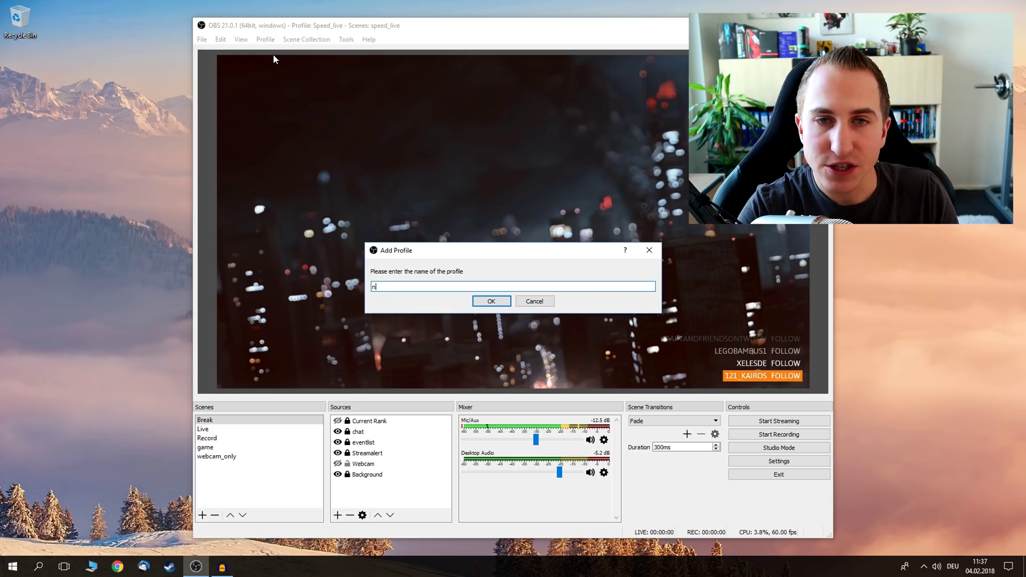
{"action": "type", "text": "new"}
{"action": "key", "text": "Return"}
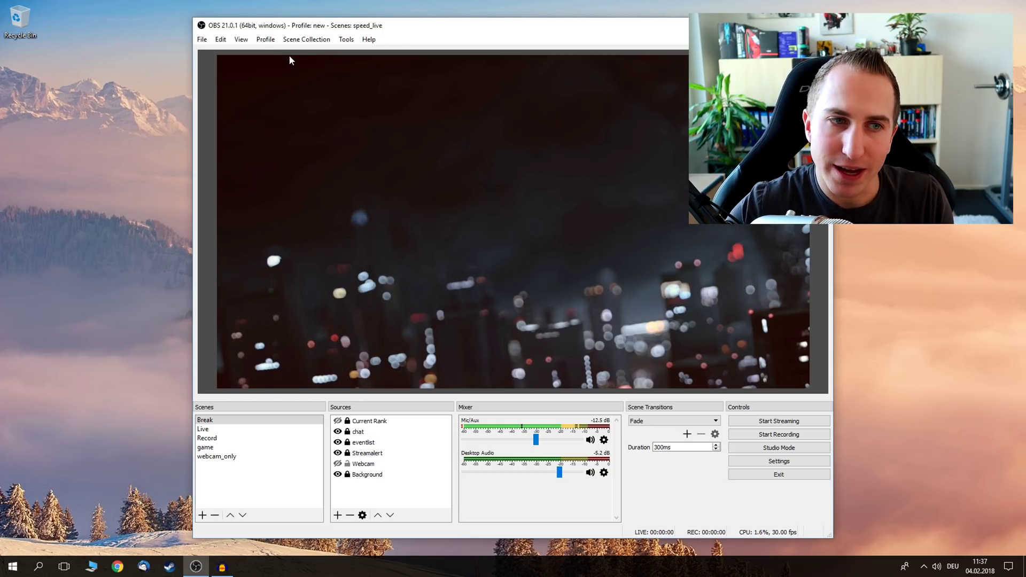
{"action": "left_click", "coordinate": [266, 39]}
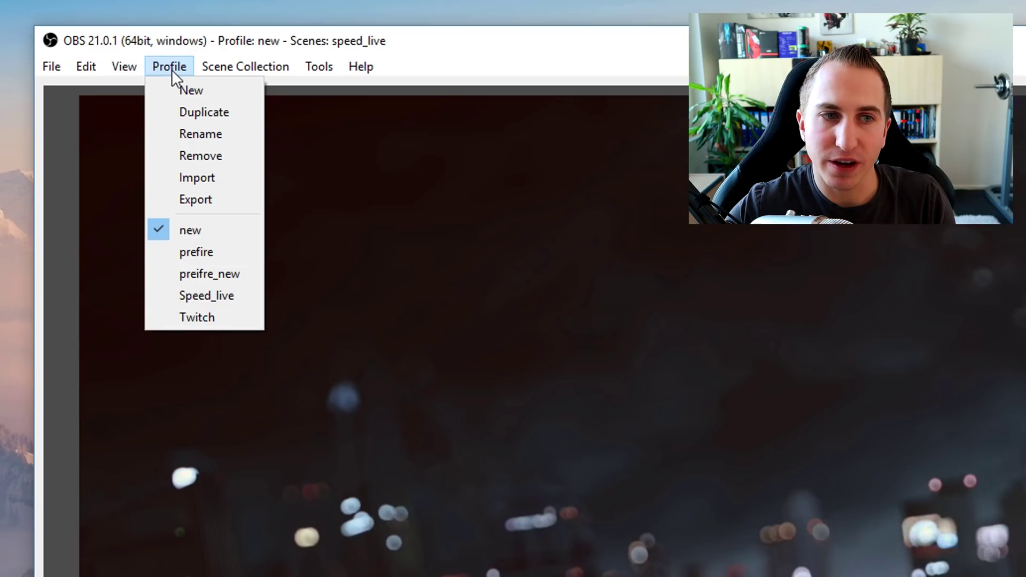
{"action": "left_click", "coordinate": [606, 54]}
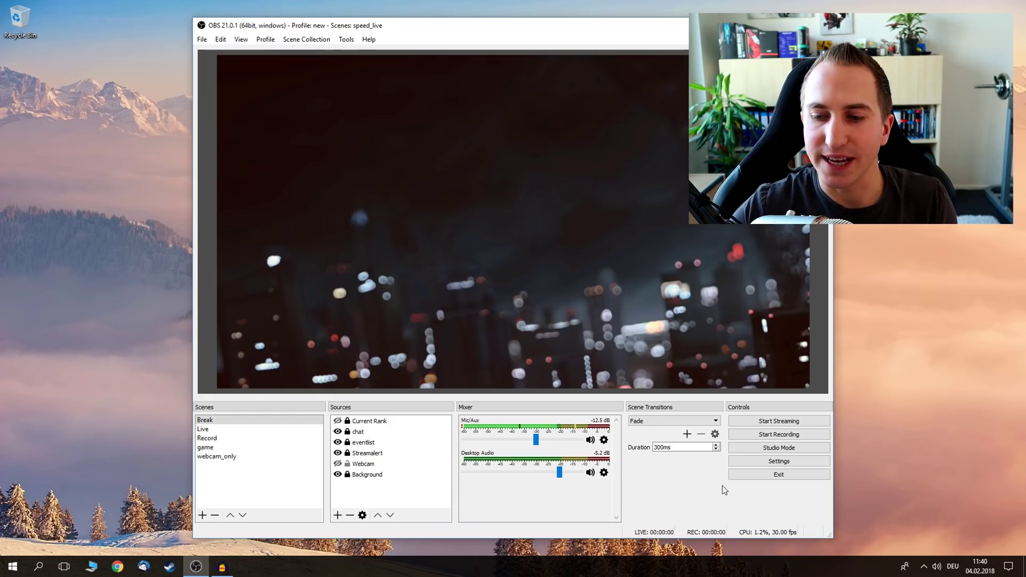
Set the video Output Resolution to 1440x810 in Settings.
{"action": "left_click", "coordinate": [799, 460]}
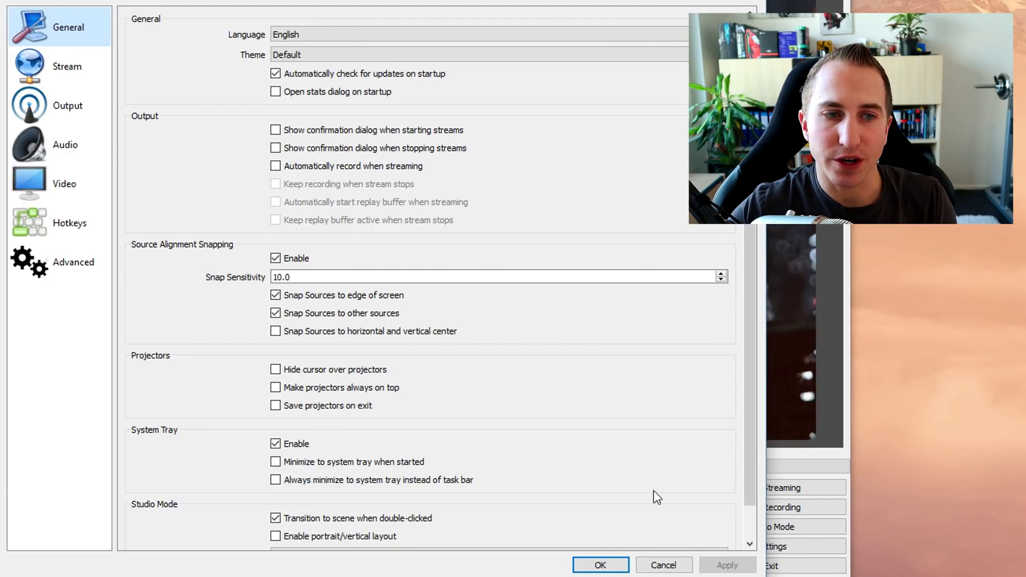
{"action": "left_click", "coordinate": [92, 181]}
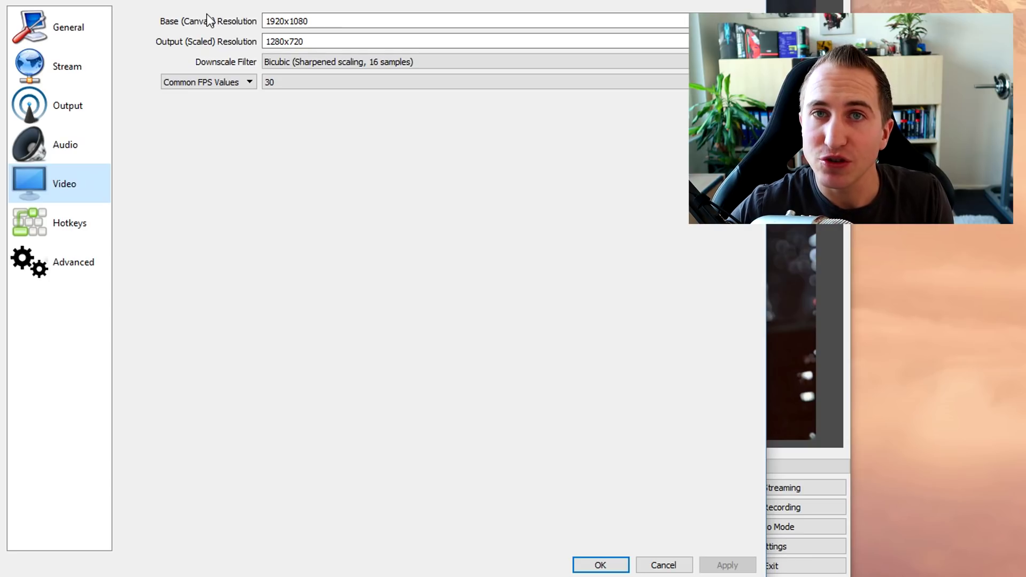
{"action": "left_click", "coordinate": [682, 41]}
{"action": "left_click", "coordinate": [582, 54]}
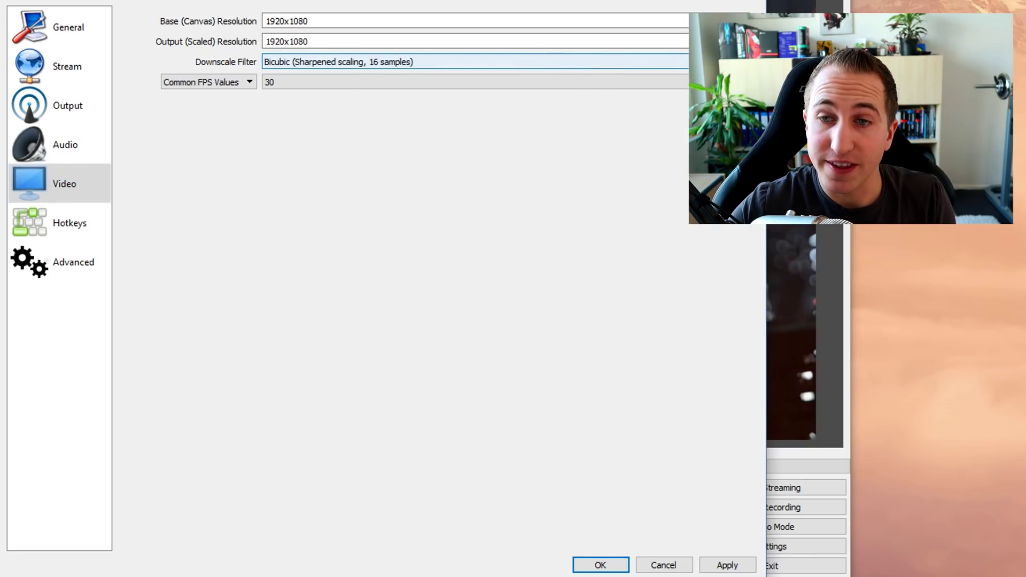
{"action": "left_click", "coordinate": [682, 40]}
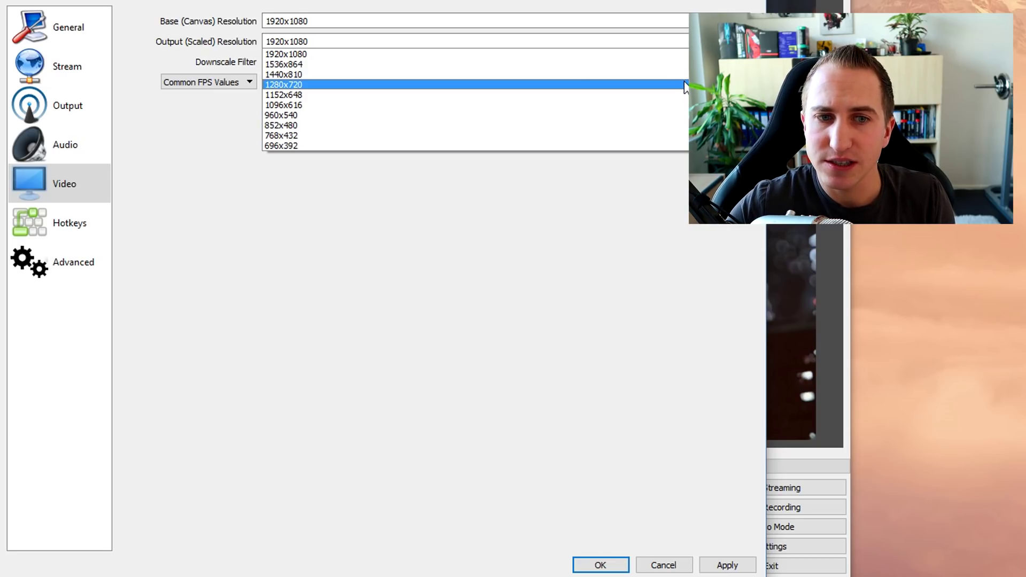
{"action": "left_click", "coordinate": [297, 77]}
Choose the Lanczos downscale filter and a 59.94 common FPS value.
{"action": "left_click", "coordinate": [321, 61]}
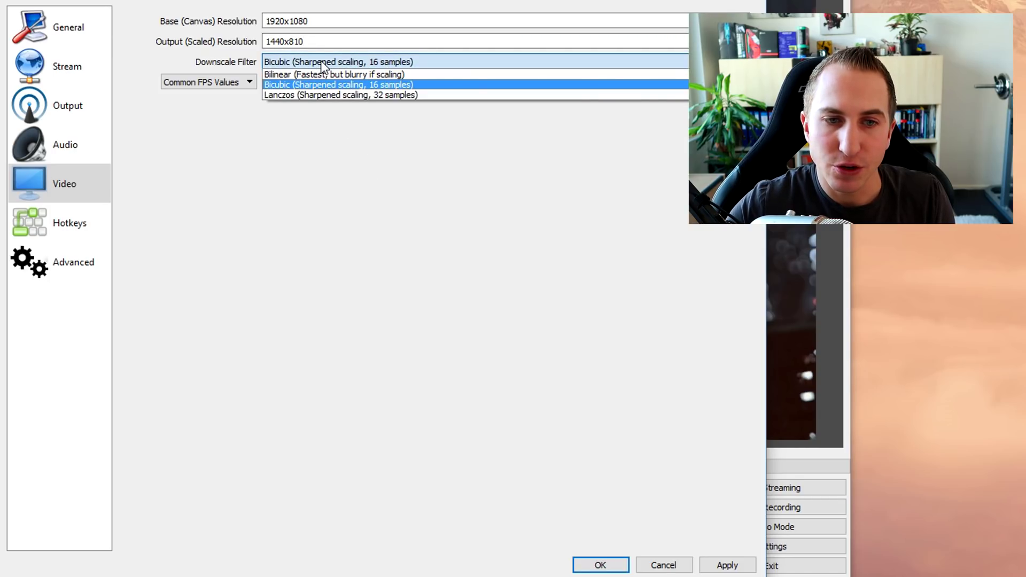
{"action": "left_click", "coordinate": [408, 96]}
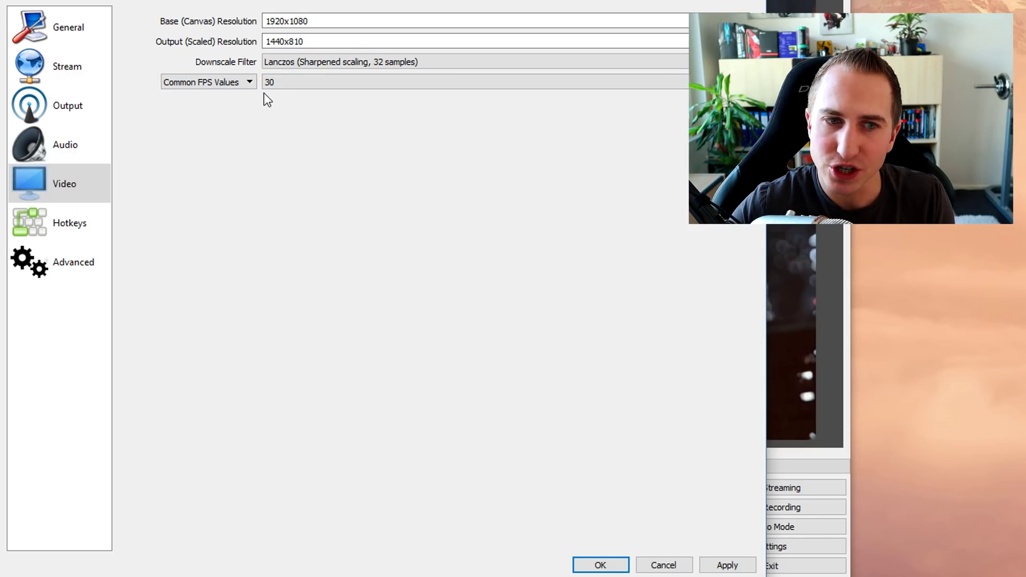
{"action": "left_click", "coordinate": [309, 83]}
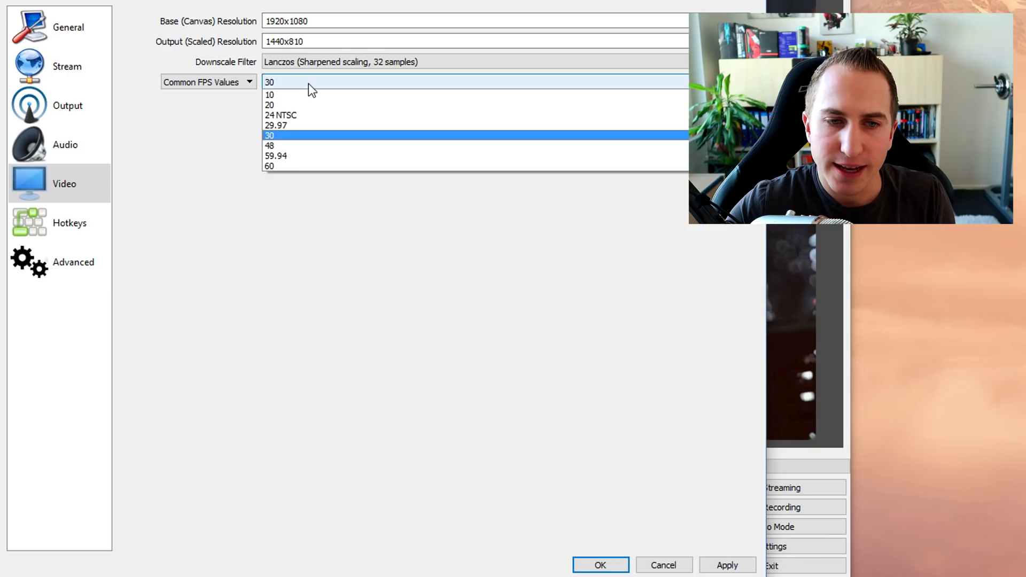
{"action": "left_click", "coordinate": [282, 156]}
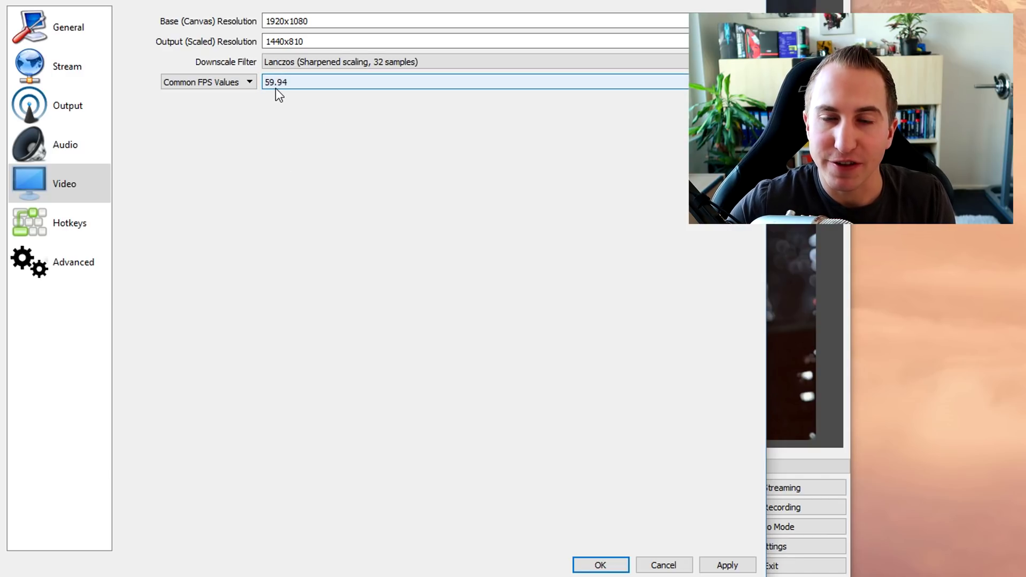
{"action": "left_click", "coordinate": [67, 66]}
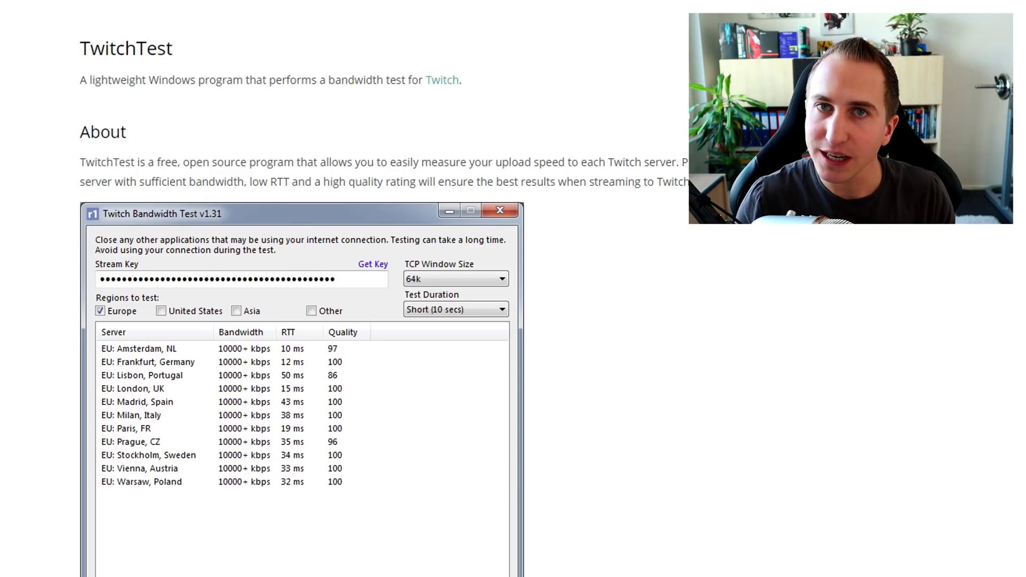
{"action": "scroll", "coordinate": [254, 360], "scroll_direction": "down", "scroll_amount": 8}
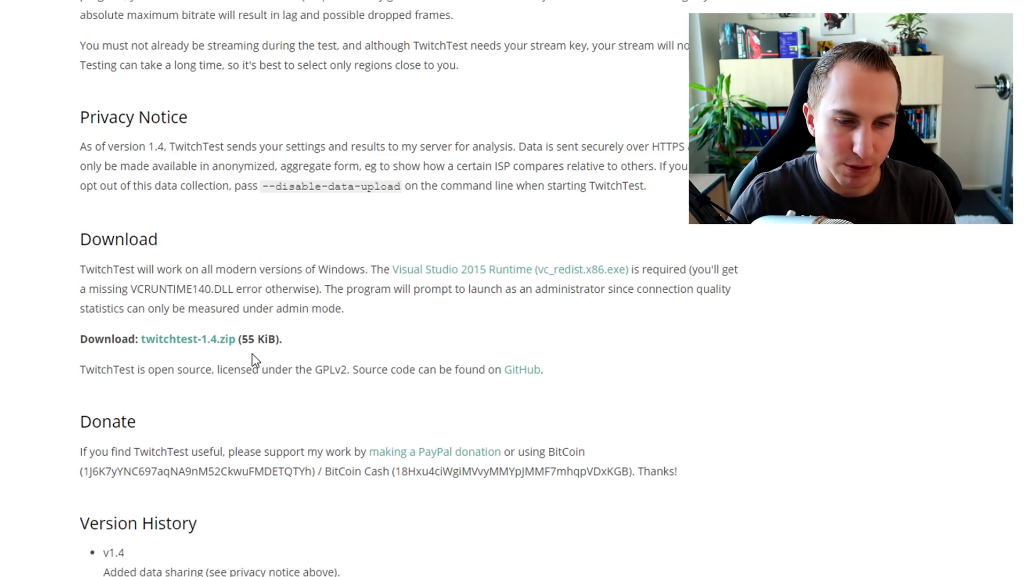
{"action": "scroll", "coordinate": [209, 340], "scroll_direction": "down", "scroll_amount": 1}
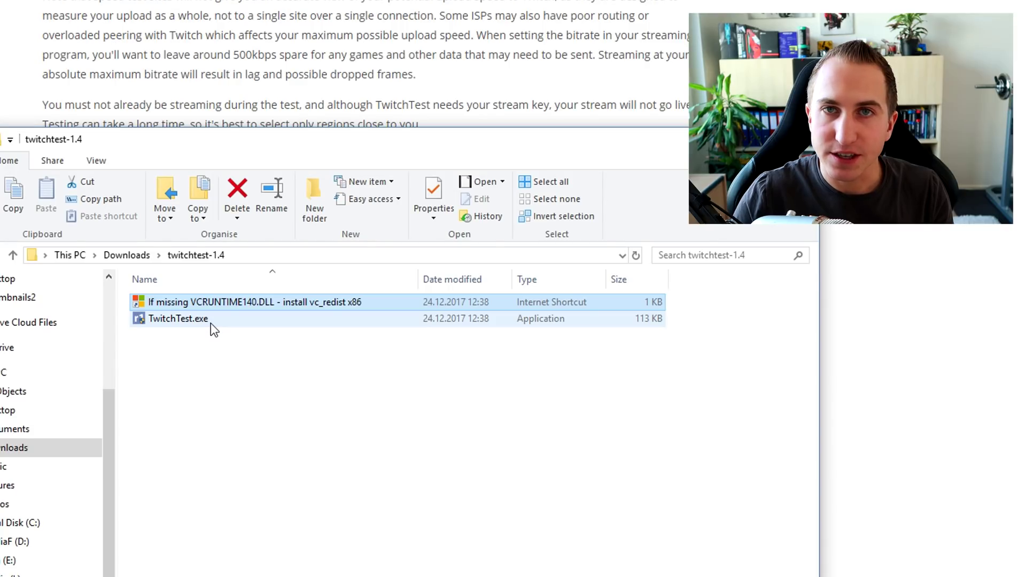
Launch TwitchTest.exe from the download folder and position its window.
{"action": "double_click", "coordinate": [209, 323]}
{"action": "left_click", "coordinate": [299, 386]}
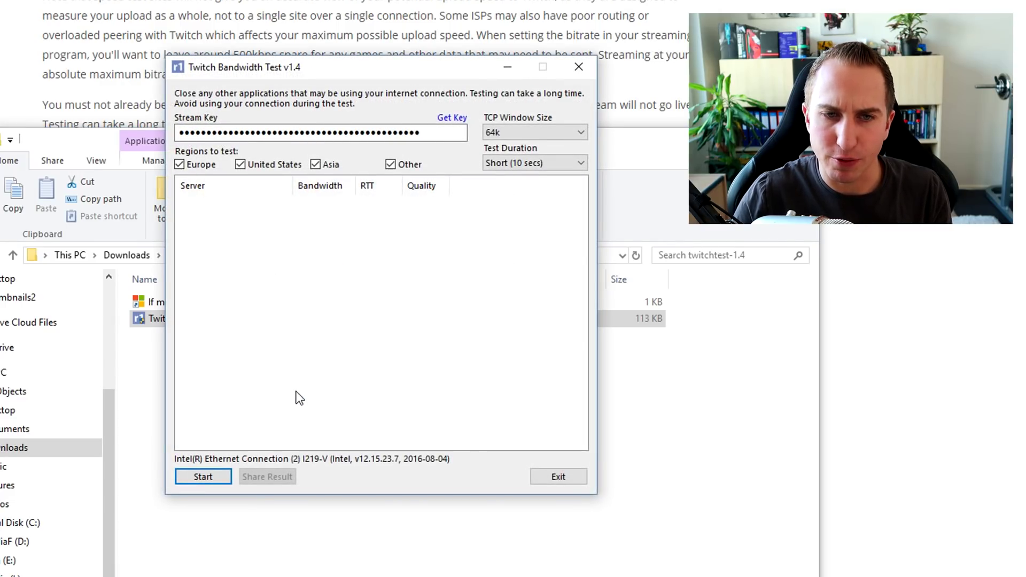
{"action": "mouse_move", "coordinate": [362, 66]}
{"action": "left_mouse_down"}
{"action": "mouse_move", "coordinate": [505, 81]}
{"action": "mouse_move", "coordinate": [498, 200]}
{"action": "left_mouse_up"}
{"action": "left_click", "coordinate": [205, 301]}
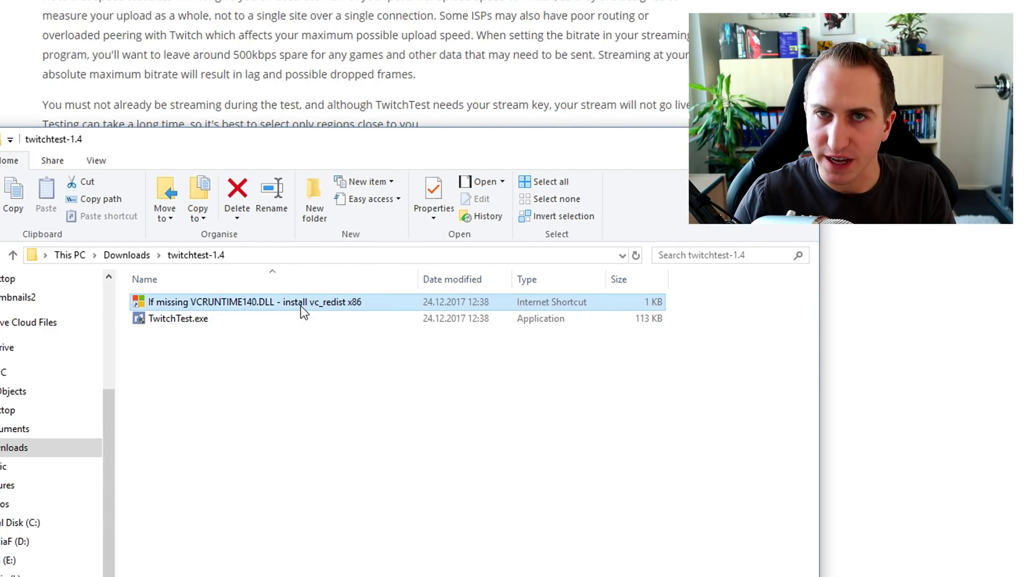
{"action": "key", "text": "alt+Tab"}
{"action": "left_click_drag", "start_coordinate": [453, 205], "coordinate": [311, 106]}
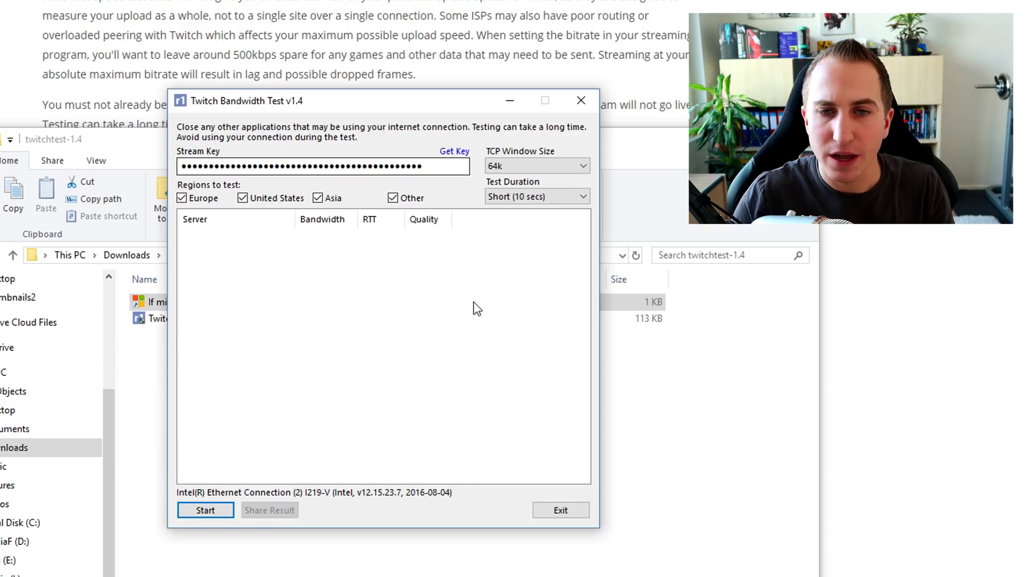
Reveal the stream key on the Twitch dashboard and select it.
{"action": "left_click", "coordinate": [460, 154]}
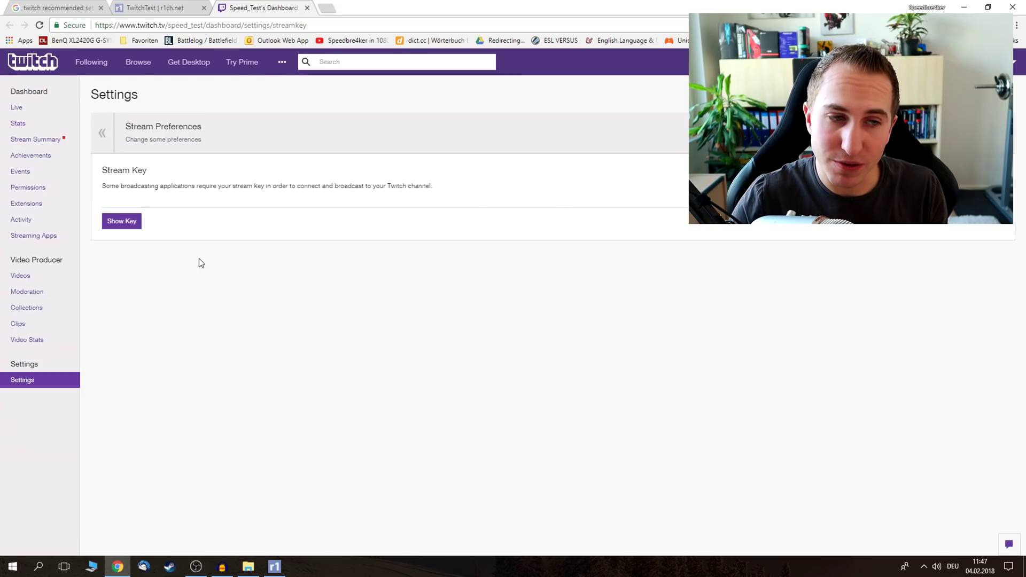
{"action": "left_click", "coordinate": [121, 224]}
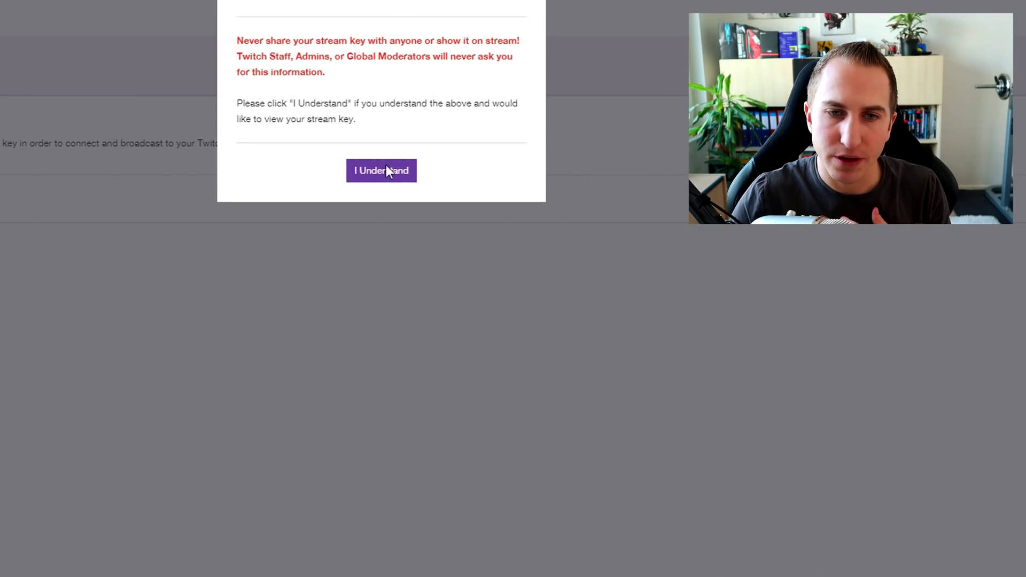
{"action": "left_click", "coordinate": [385, 171]}
{"action": "double_click", "coordinate": [460, 184]}
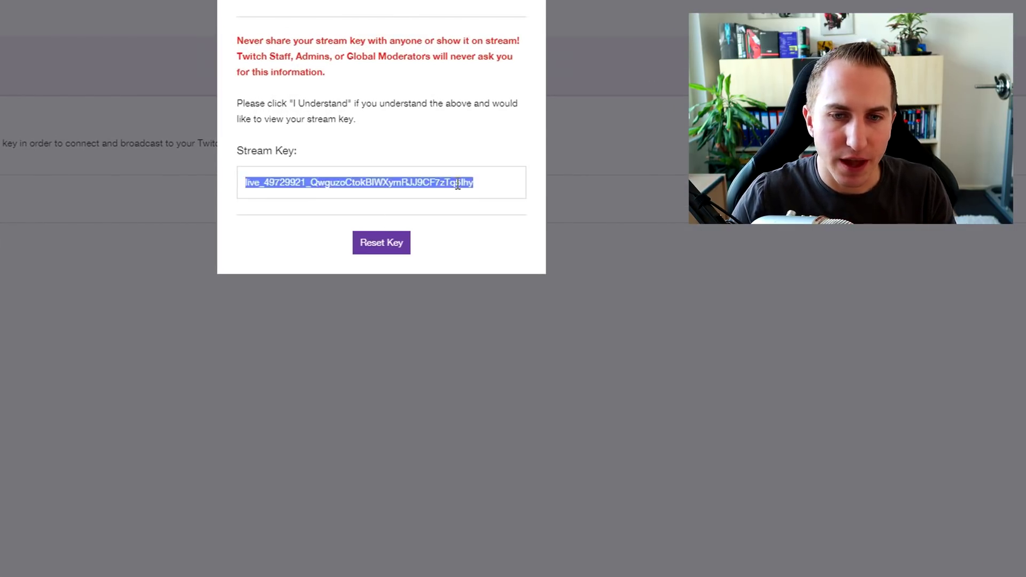
{"action": "key", "text": "alt+Tab"}
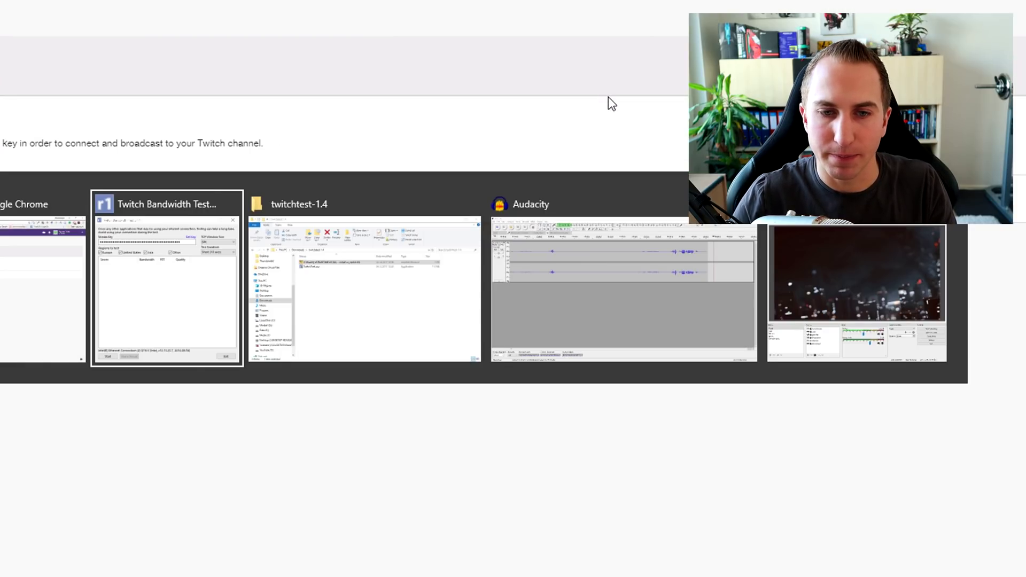
Set TCP window size to Automatic (OBS) and keep the Short (10 secs) test duration.
{"action": "left_click", "coordinate": [200, 264]}
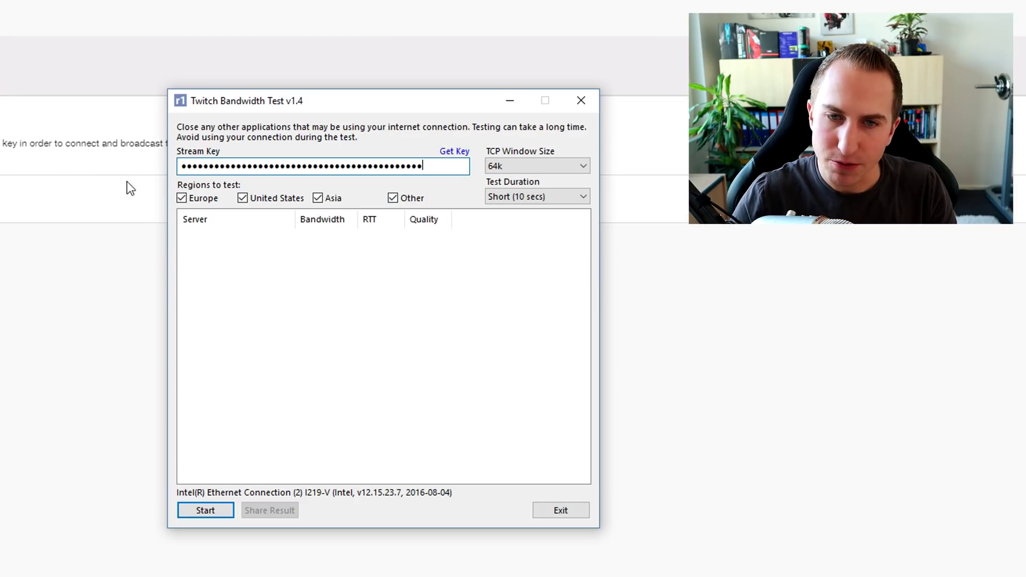
{"action": "left_click", "coordinate": [535, 160]}
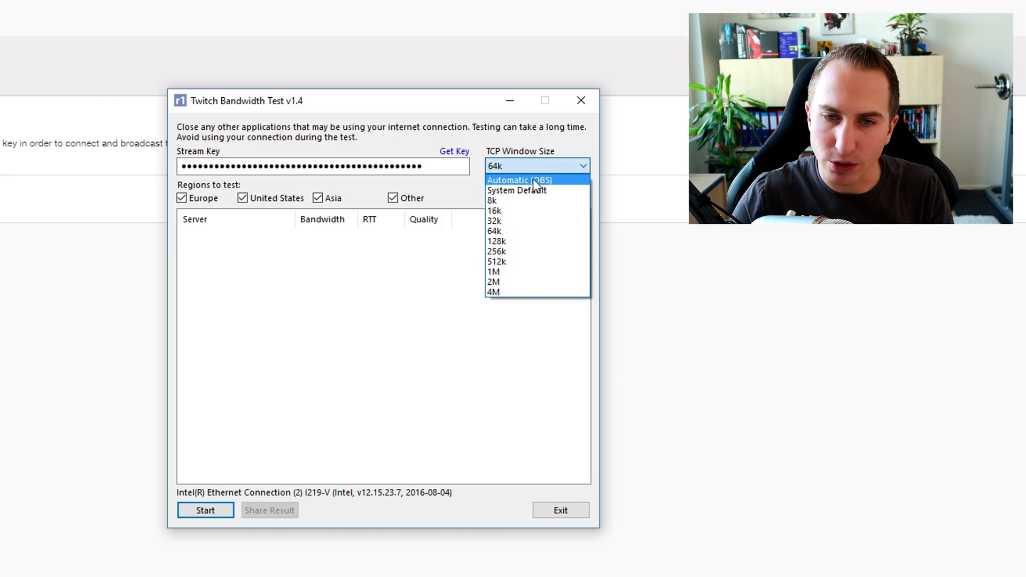
{"action": "left_click", "coordinate": [533, 178]}
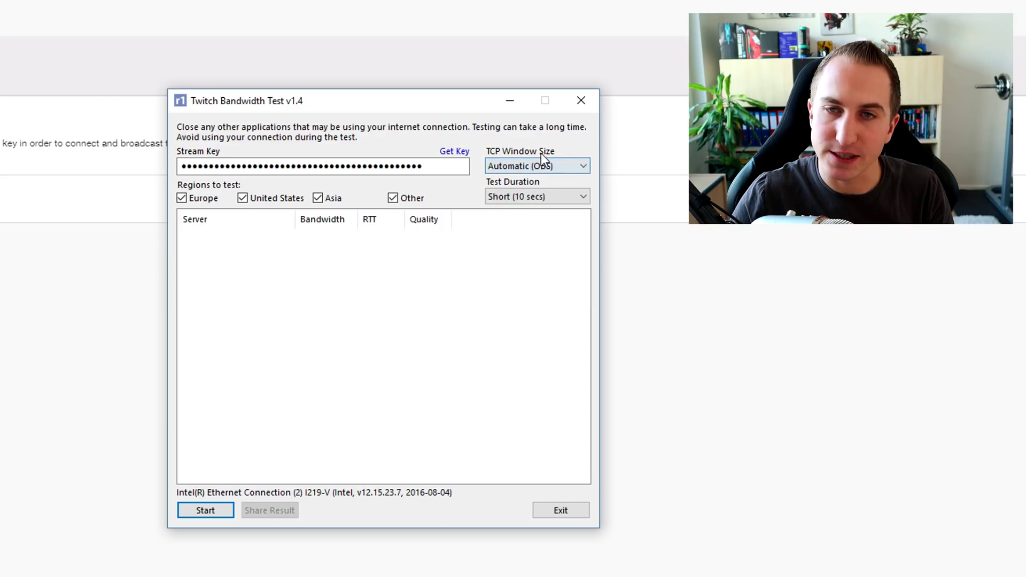
{"action": "left_click", "coordinate": [533, 196]}
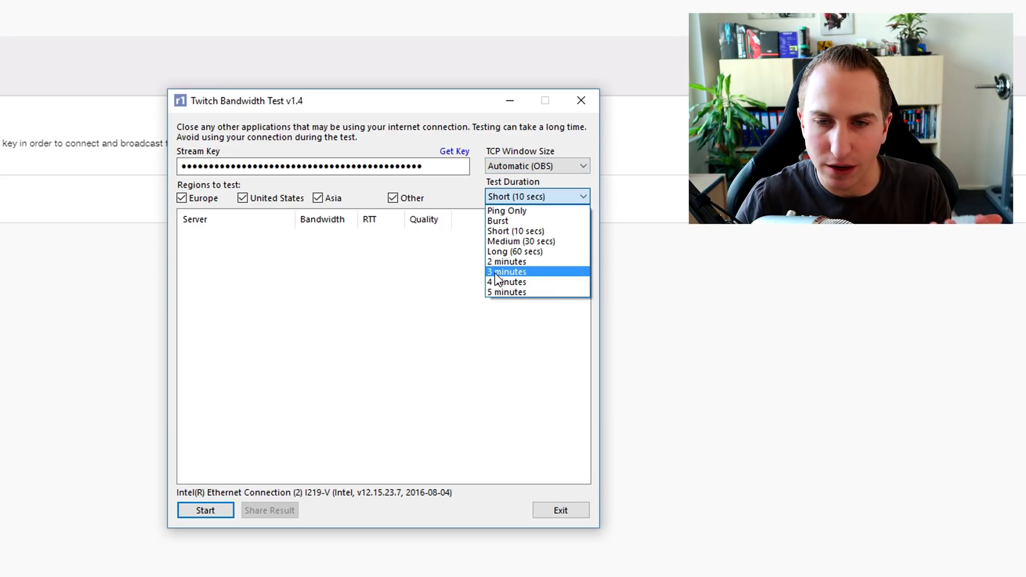
{"action": "left_click", "coordinate": [546, 231]}
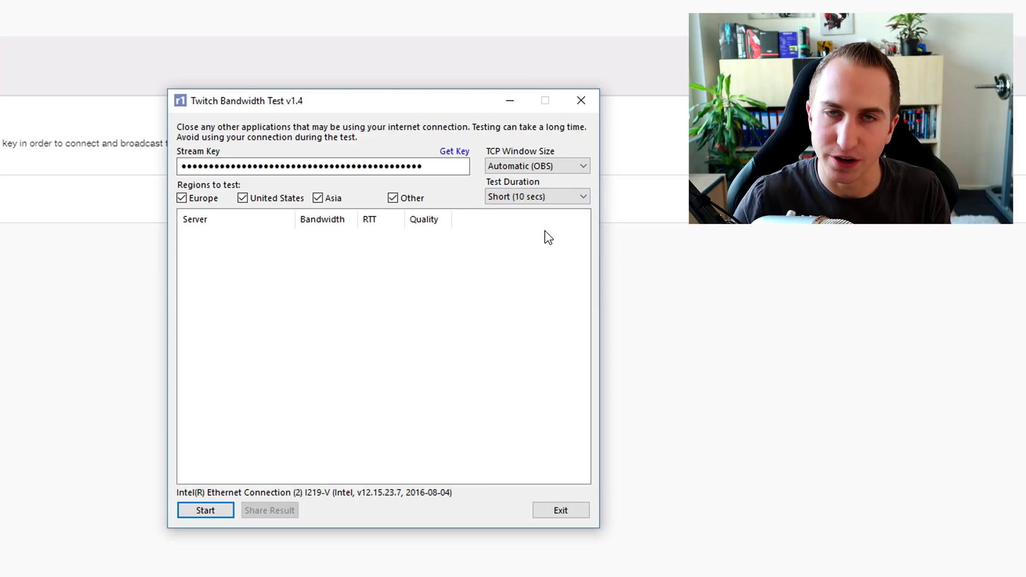
{"action": "left_click", "coordinate": [551, 196]}
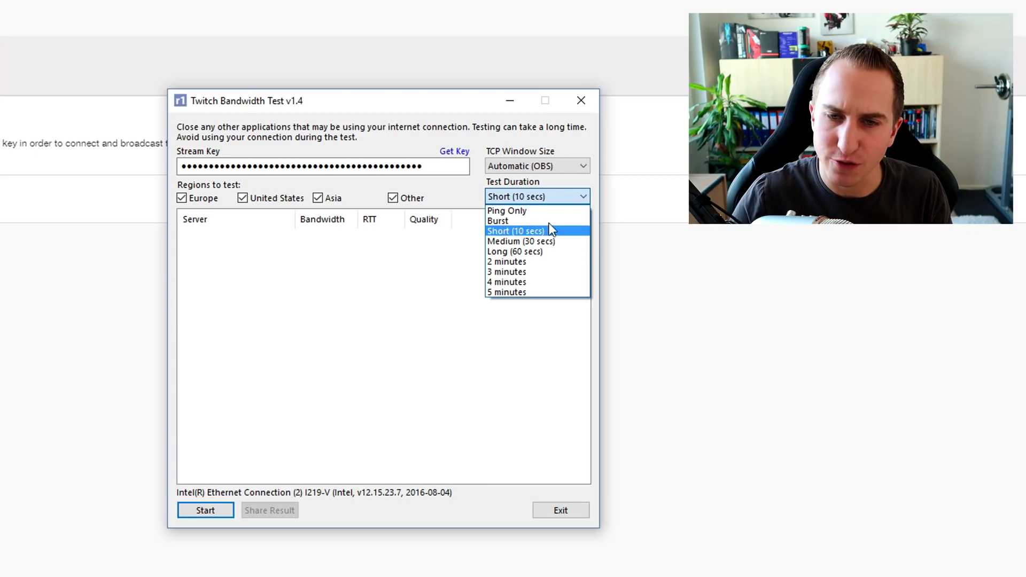
{"action": "left_click", "coordinate": [553, 195]}
{"action": "left_click", "coordinate": [546, 200]}
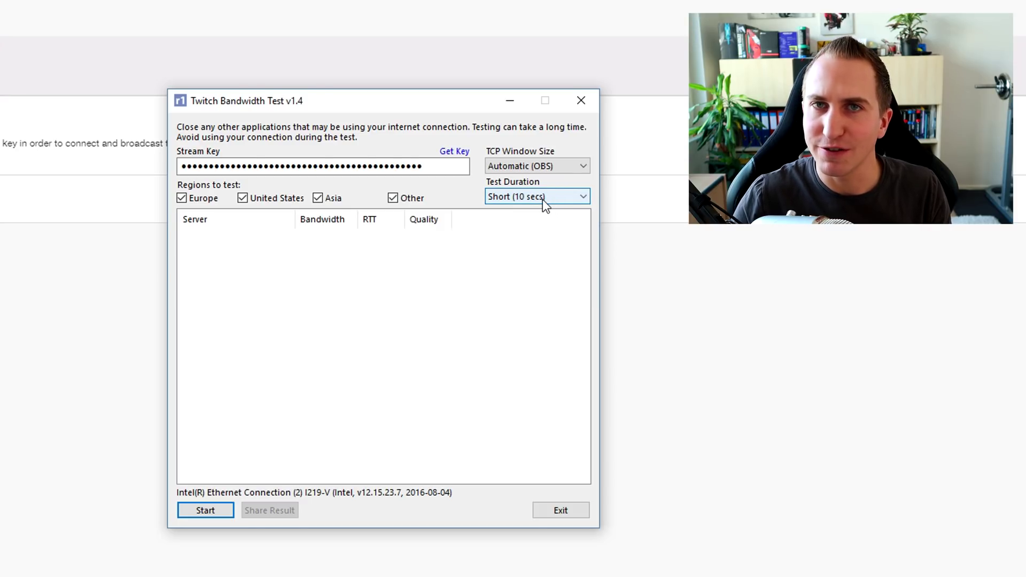
{"action": "left_click", "coordinate": [543, 198]}
{"action": "left_click", "coordinate": [541, 193]}
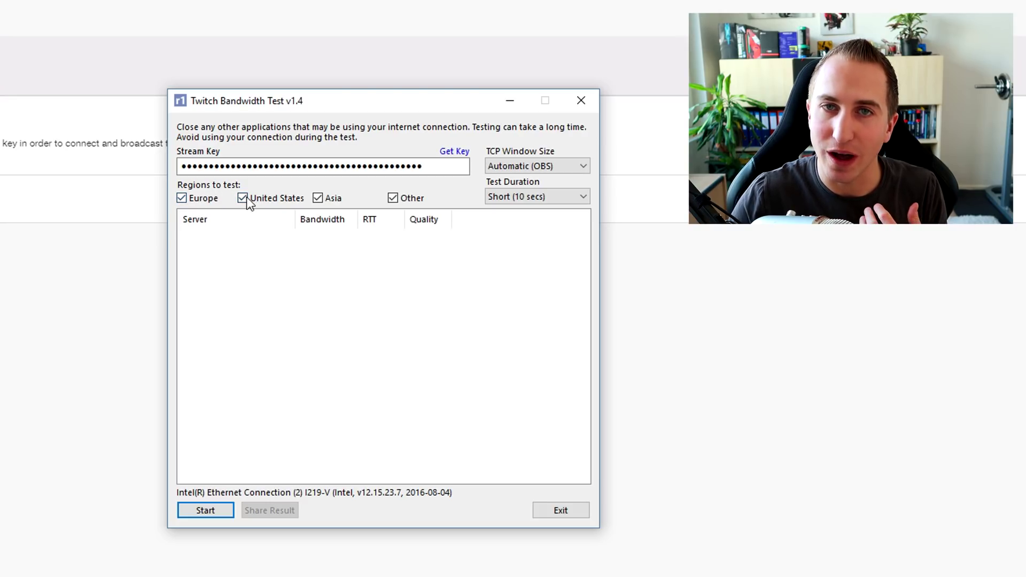
Uncheck the United States, Asia and Other regions, then start the test.
{"action": "left_click", "coordinate": [288, 201]}
{"action": "left_click", "coordinate": [333, 199]}
{"action": "left_click", "coordinate": [412, 201]}
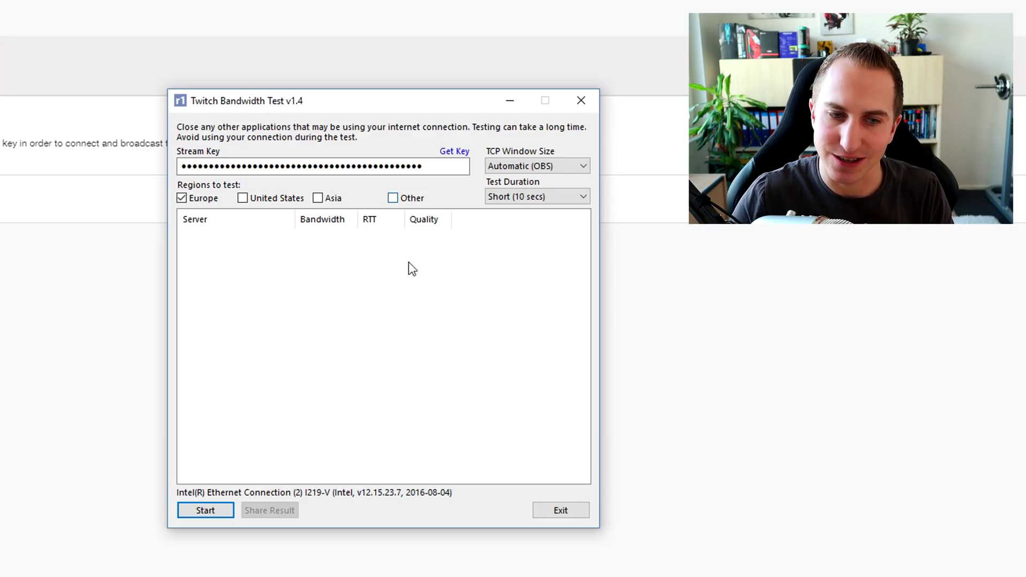
{"action": "left_click", "coordinate": [201, 510]}
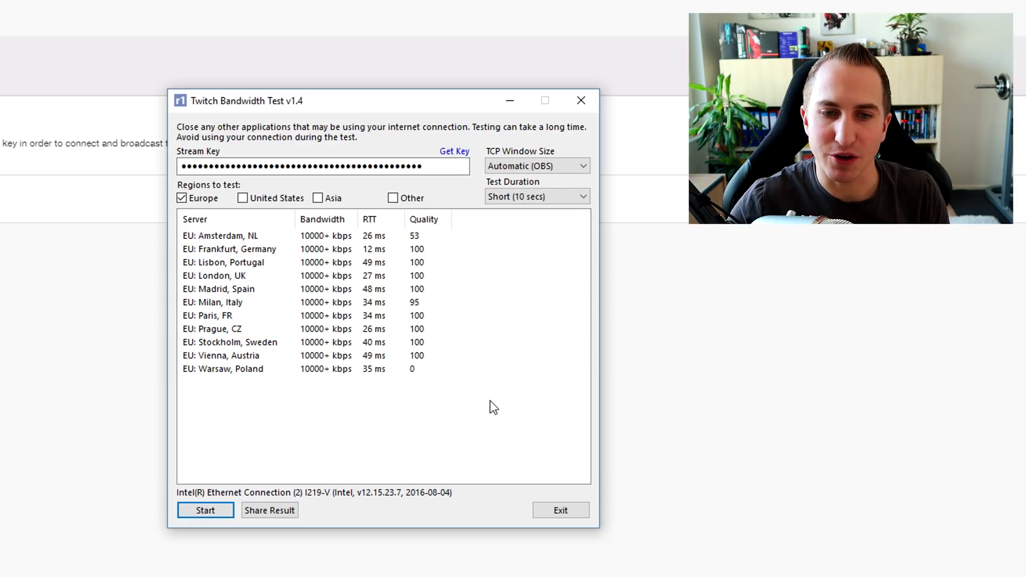
Inspect the Warsaw, Poland and Frankfurt, Germany rows in the test results.
{"action": "left_click", "coordinate": [422, 374]}
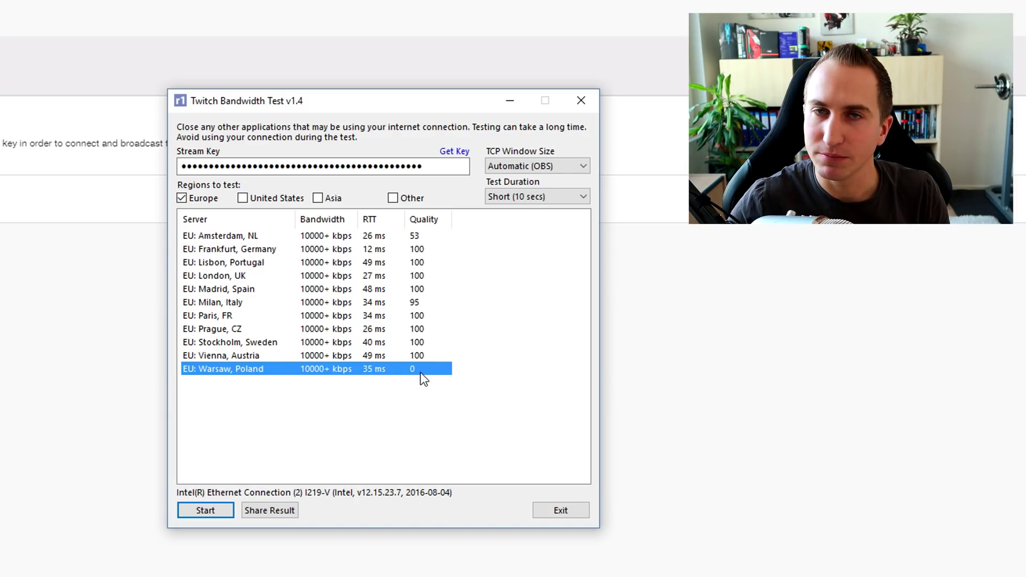
{"action": "left_click", "coordinate": [453, 412]}
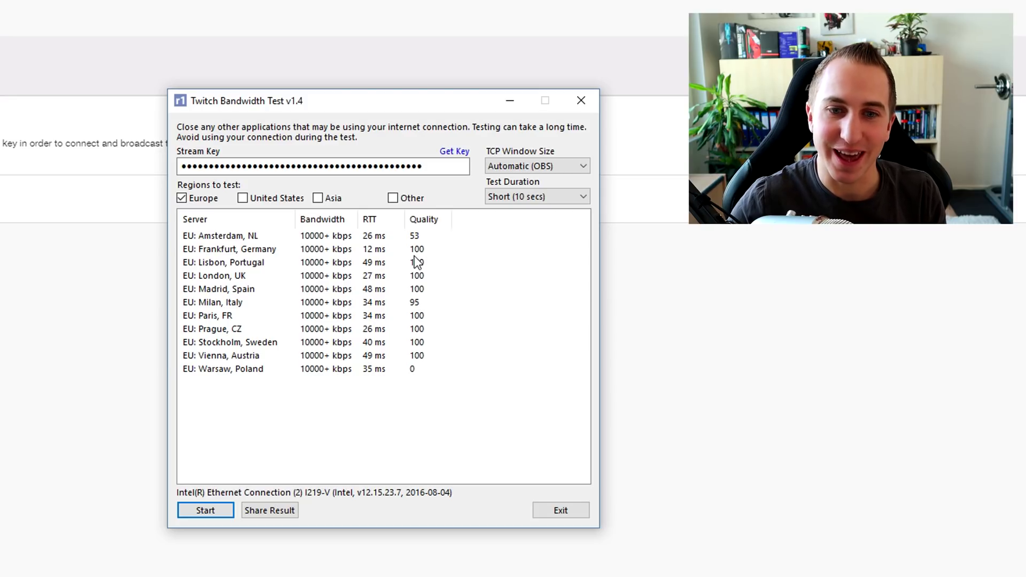
{"action": "left_click", "coordinate": [248, 252]}
{"action": "left_click", "coordinate": [275, 434]}
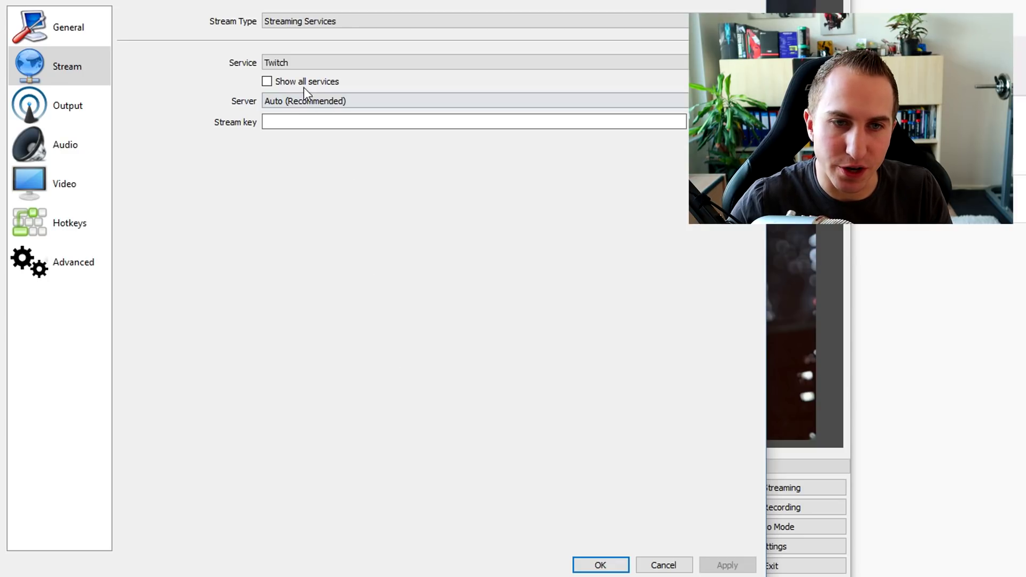
Keep Twitch as service, pick the EU: Frankfurt, Germany server, paste the stream key, and apply.
{"action": "left_click", "coordinate": [299, 65]}
{"action": "left_click", "coordinate": [299, 64]}
{"action": "left_click", "coordinate": [312, 102]}
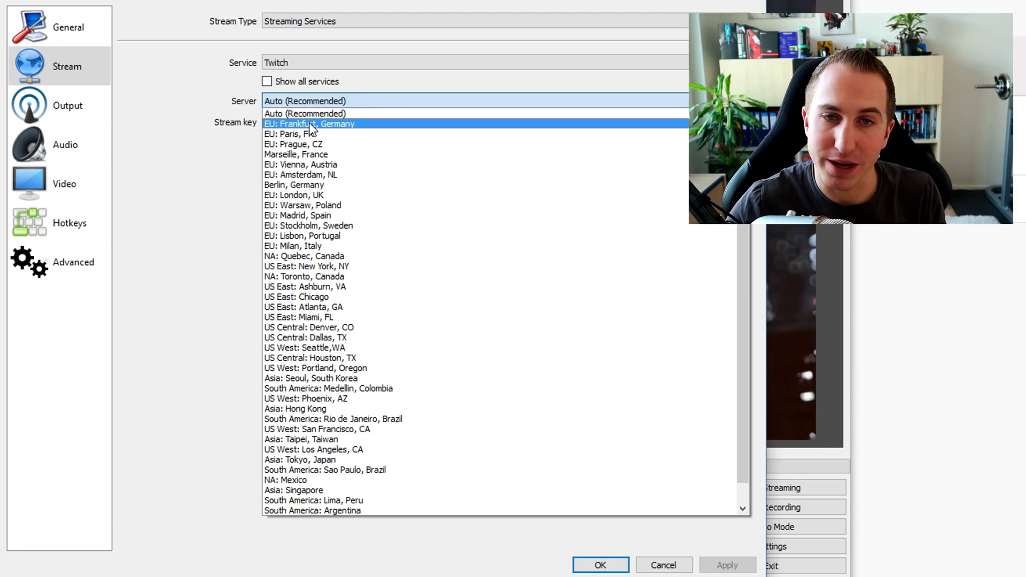
{"action": "left_click", "coordinate": [309, 123]}
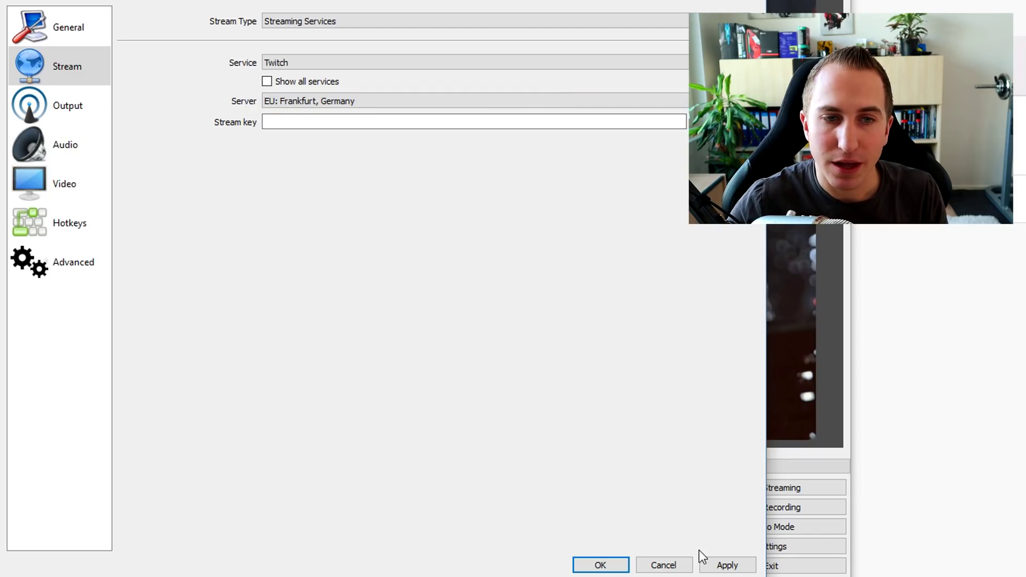
{"action": "left_click", "coordinate": [541, 122]}
{"action": "key", "text": "ctrl+v"}
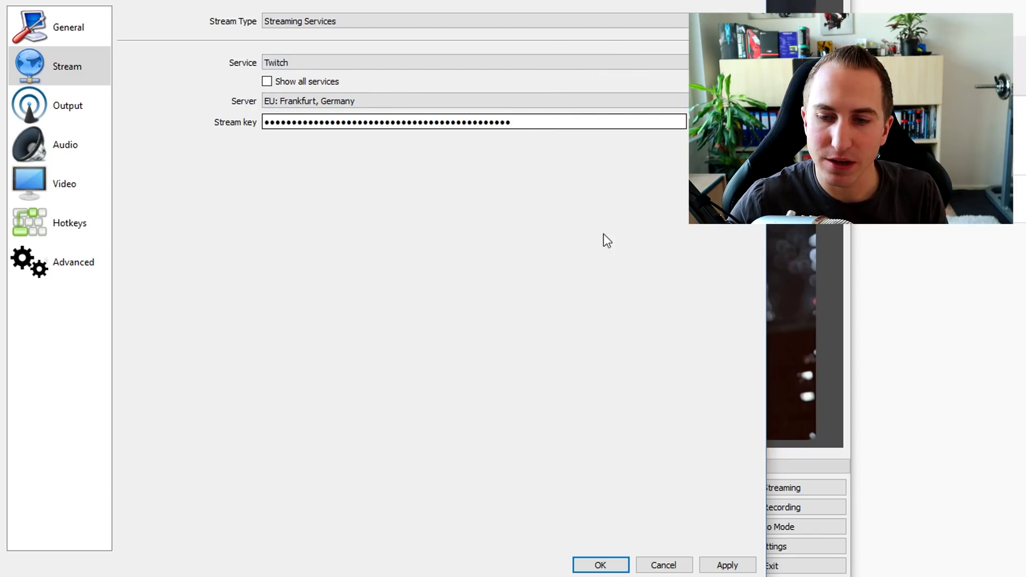
{"action": "left_click", "coordinate": [727, 565]}
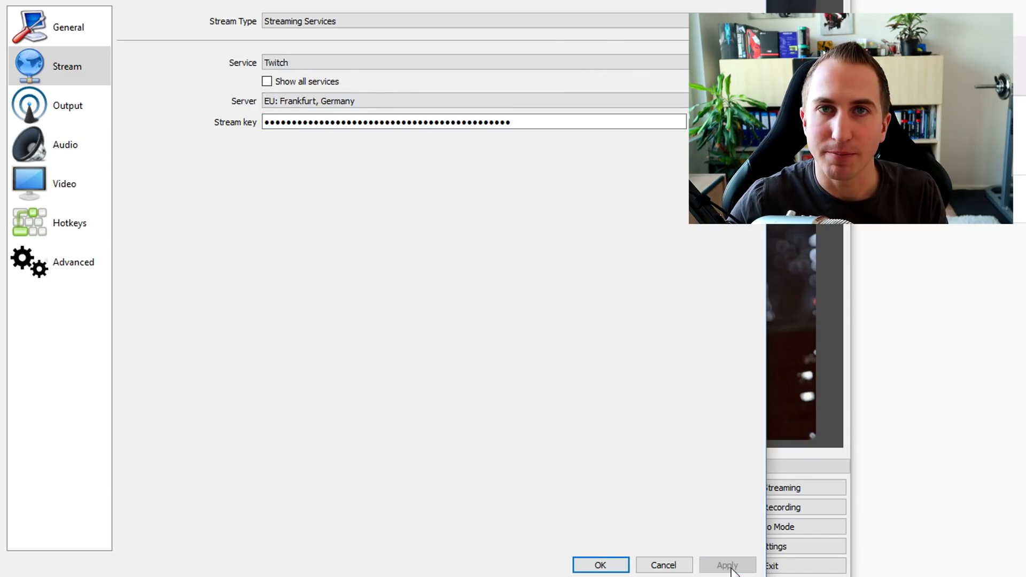
Switch the Output page's Output Mode to Advanced.
{"action": "left_click", "coordinate": [80, 116]}
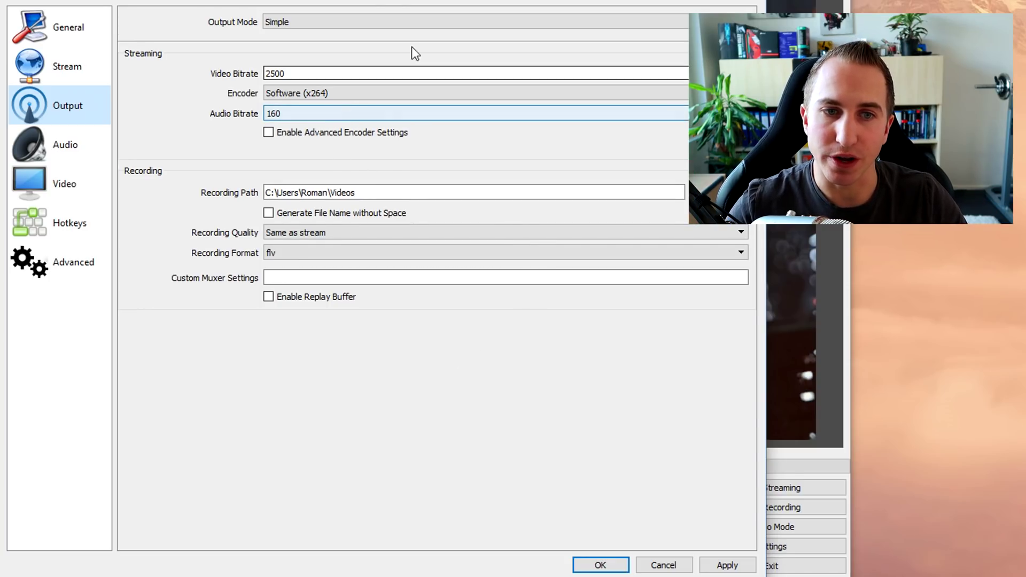
{"action": "left_click", "coordinate": [302, 22]}
{"action": "left_click", "coordinate": [285, 39]}
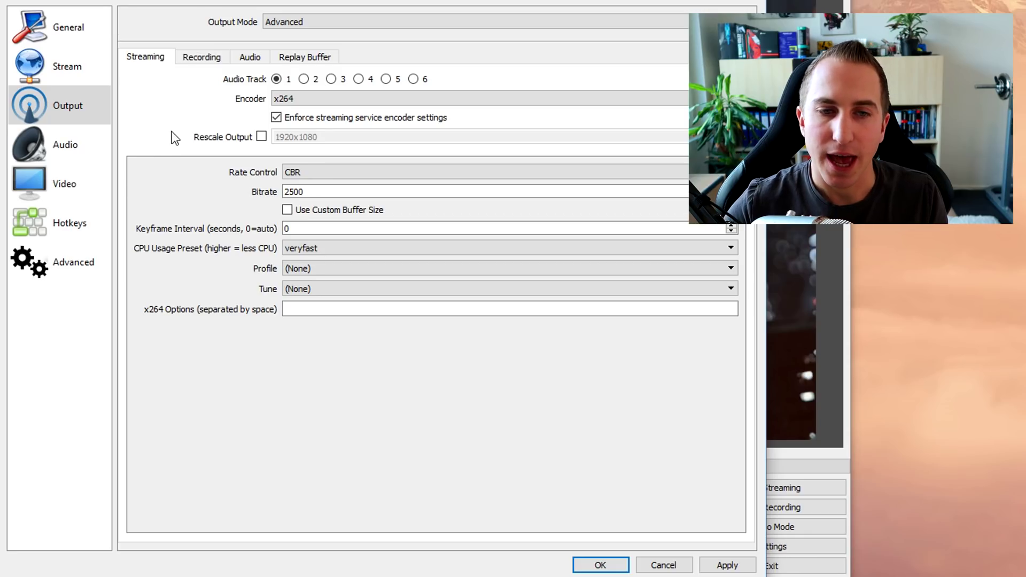
Show the Streaming tab's encoder list with NVENC H.264 and x264.
{"action": "left_click", "coordinate": [293, 101]}
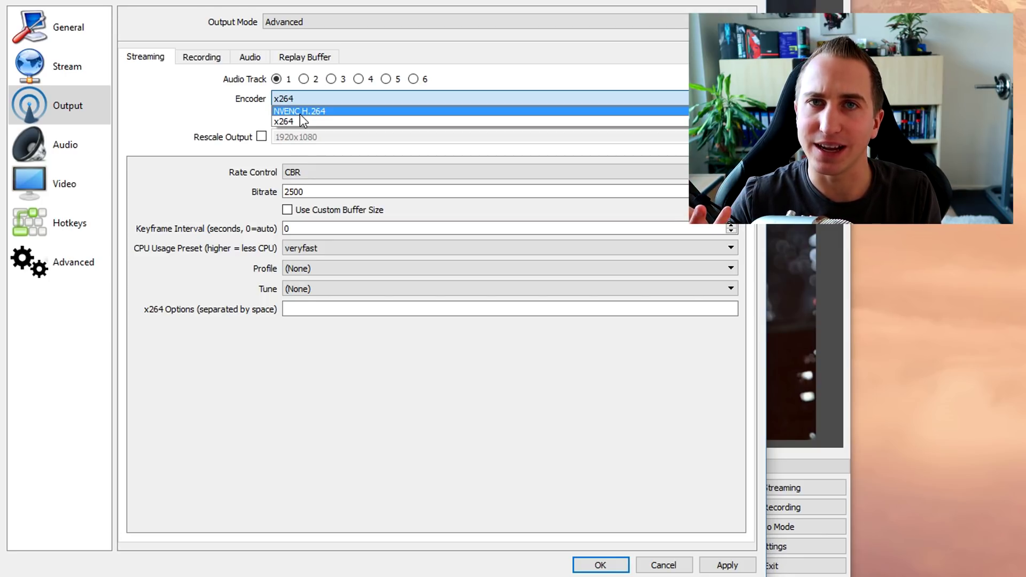
{"action": "left_click", "coordinate": [300, 114]}
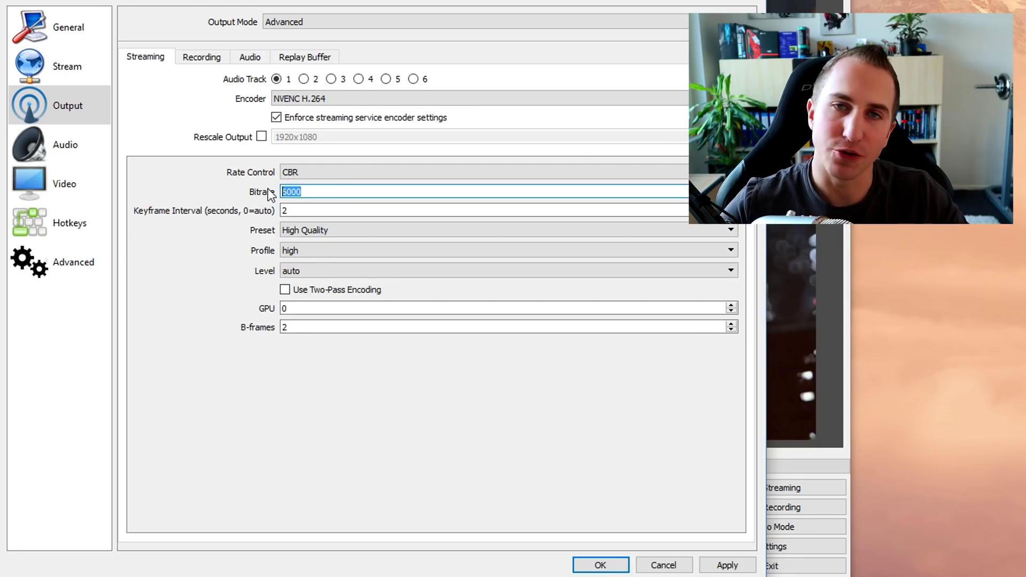
{"action": "type", "text": "5000"}
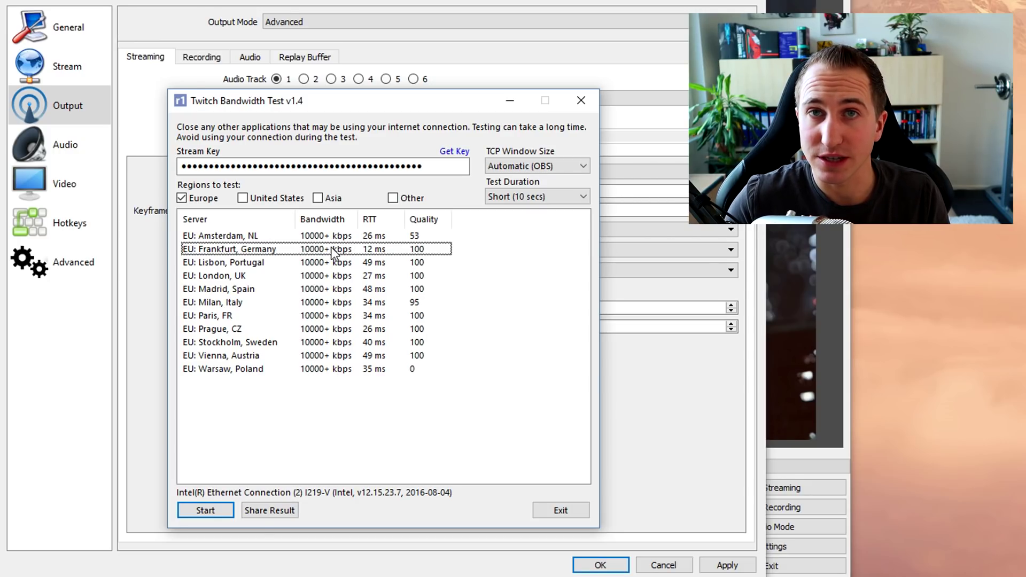
{"action": "left_click", "coordinate": [510, 101]}
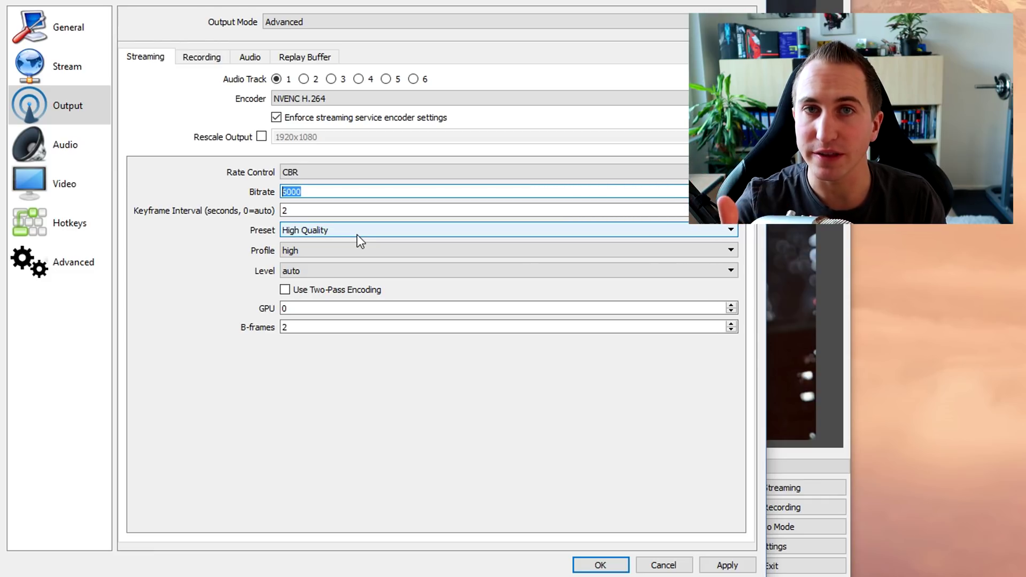
{"action": "key", "text": "Page_Down"}
{"action": "key", "text": "Page_Down"}
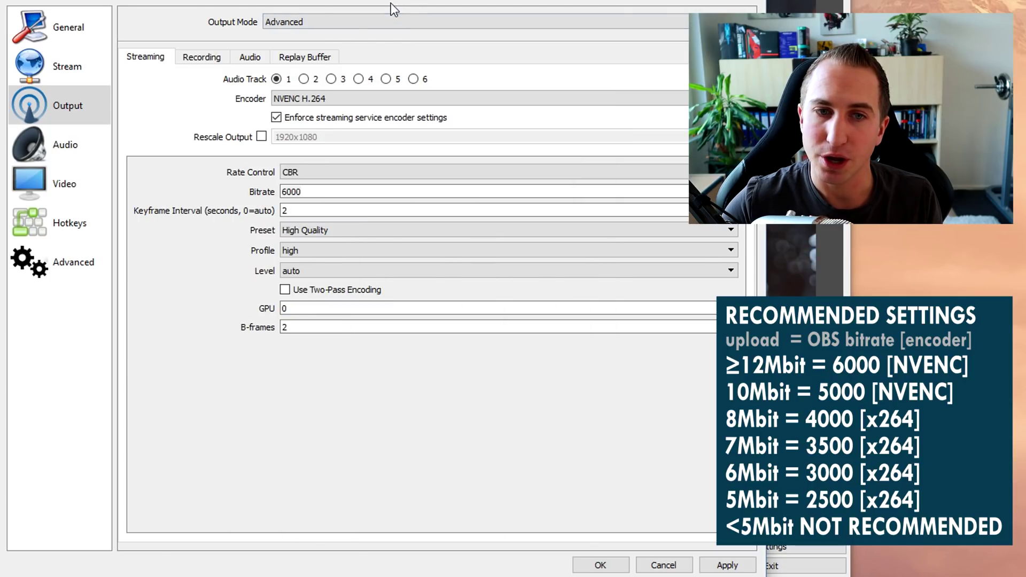
{"action": "double_click", "coordinate": [337, 192]}
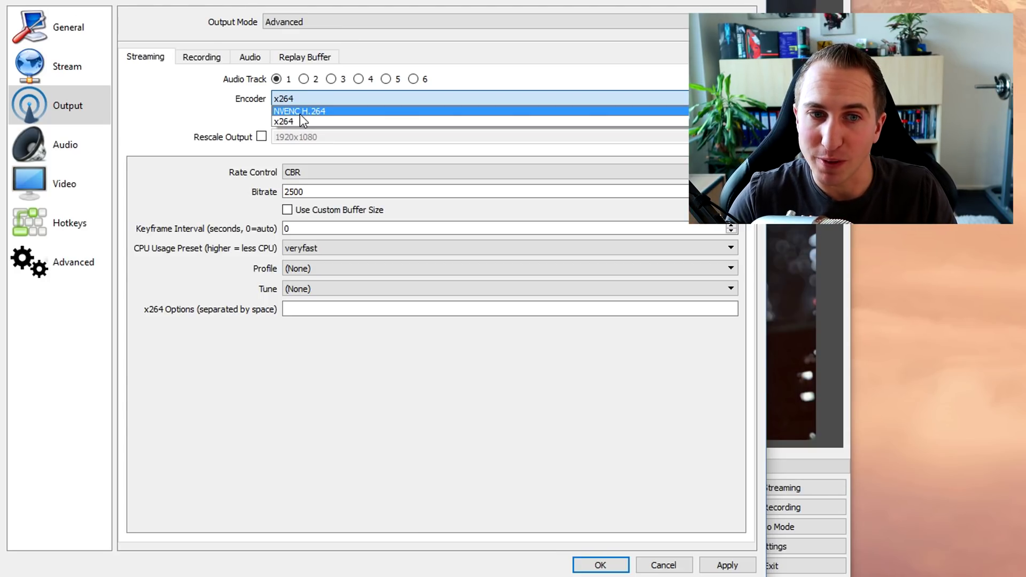
Switch the encoder to NVENC H.264, keep CBR, and replace the 2500 bitrate with 6000.
{"action": "left_click", "coordinate": [297, 111]}
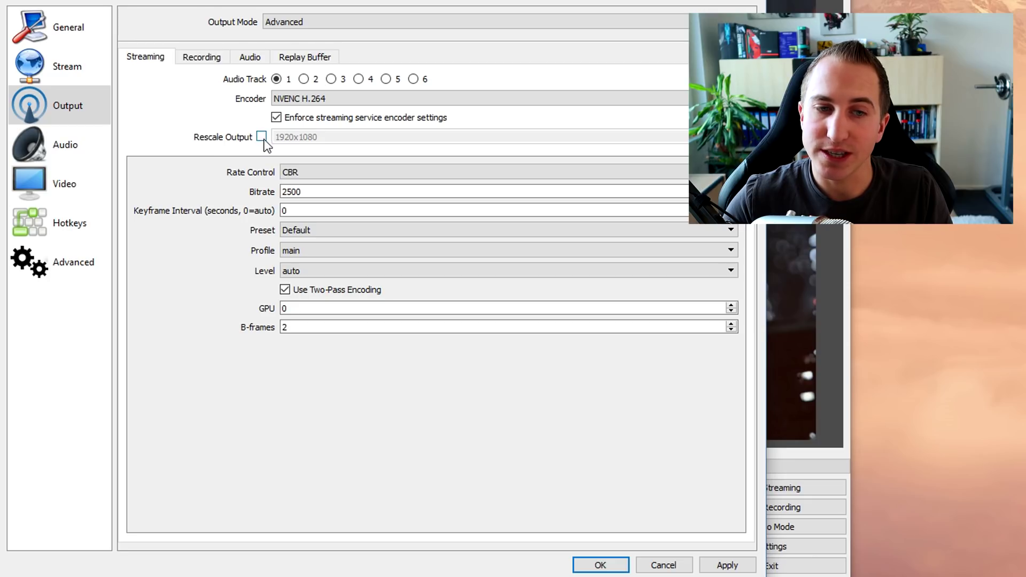
{"action": "left_click", "coordinate": [311, 175]}
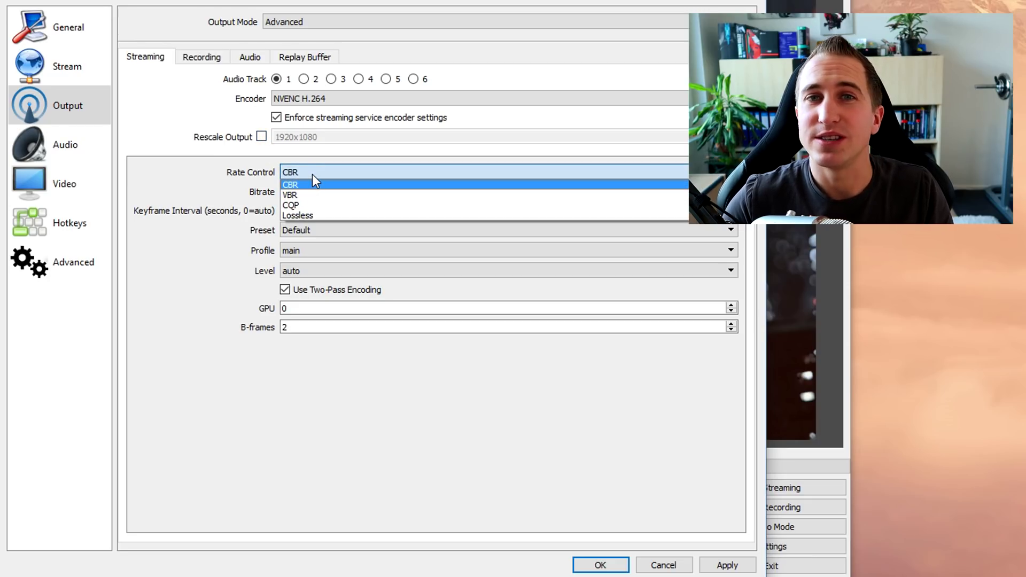
{"action": "left_click", "coordinate": [312, 183]}
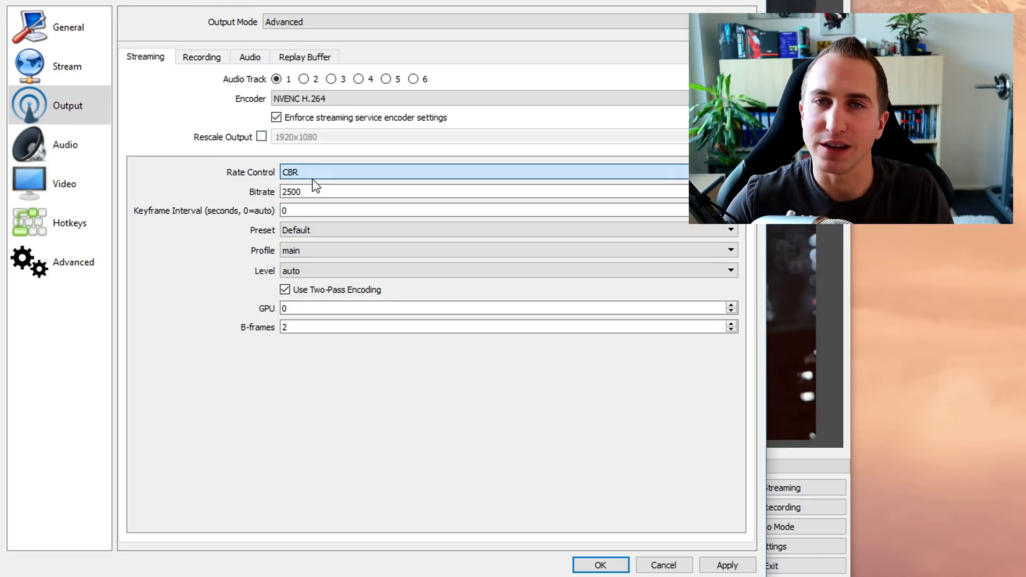
{"action": "left_click", "coordinate": [311, 187]}
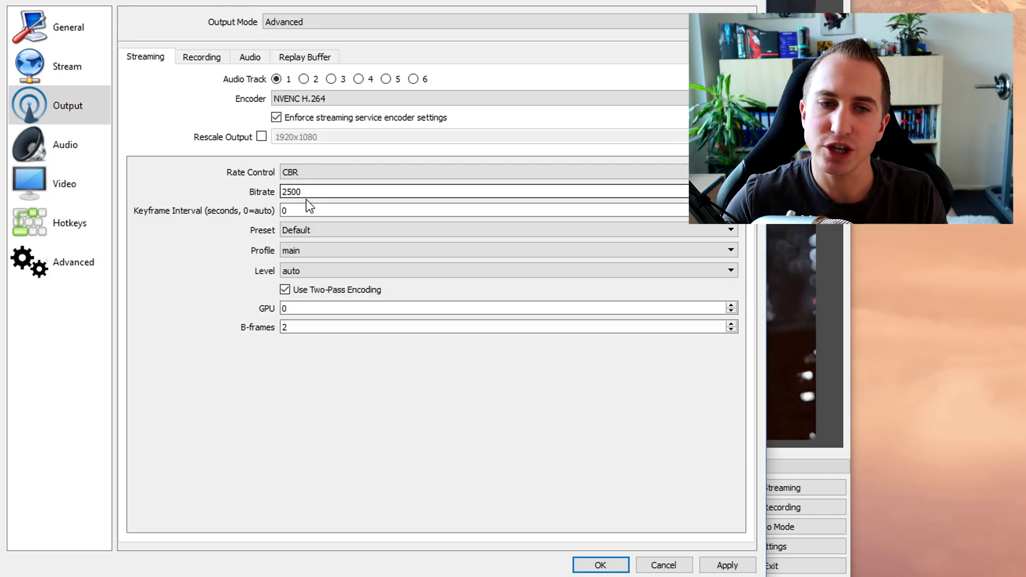
{"action": "left_click_drag", "start_coordinate": [305, 193], "coordinate": [197, 194]}
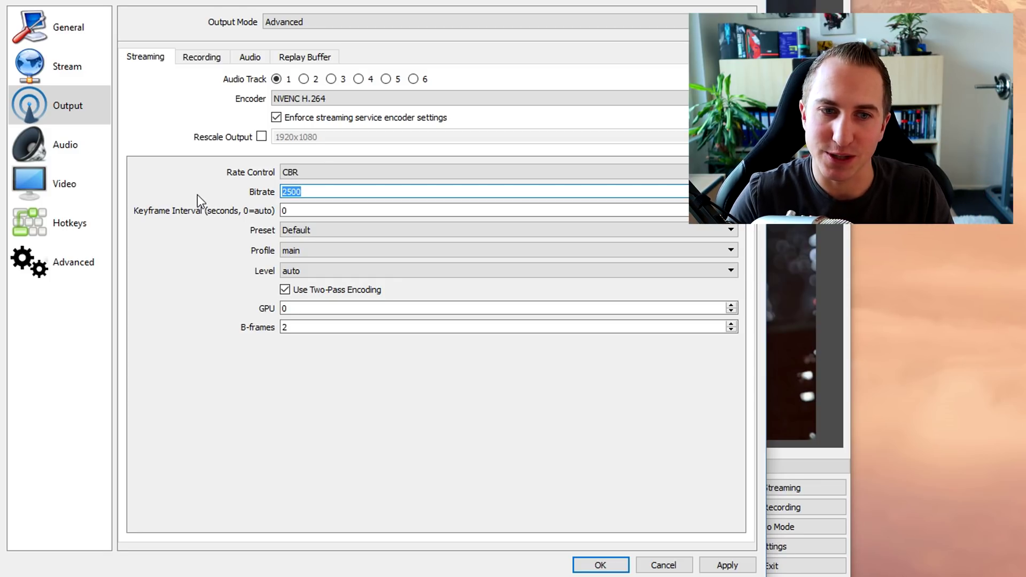
{"action": "type", "text": "6000"}
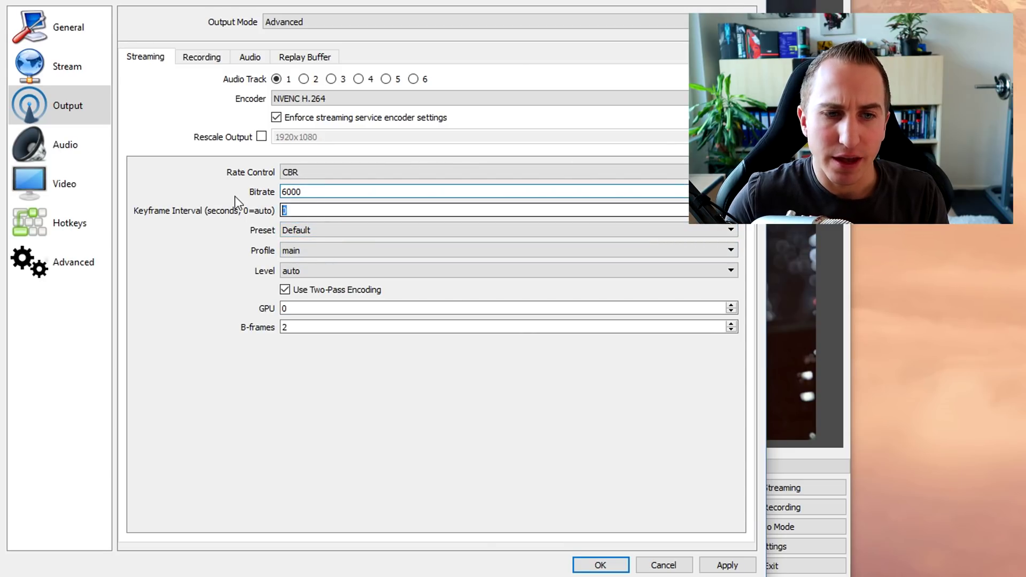
{"action": "type", "text": "2"}
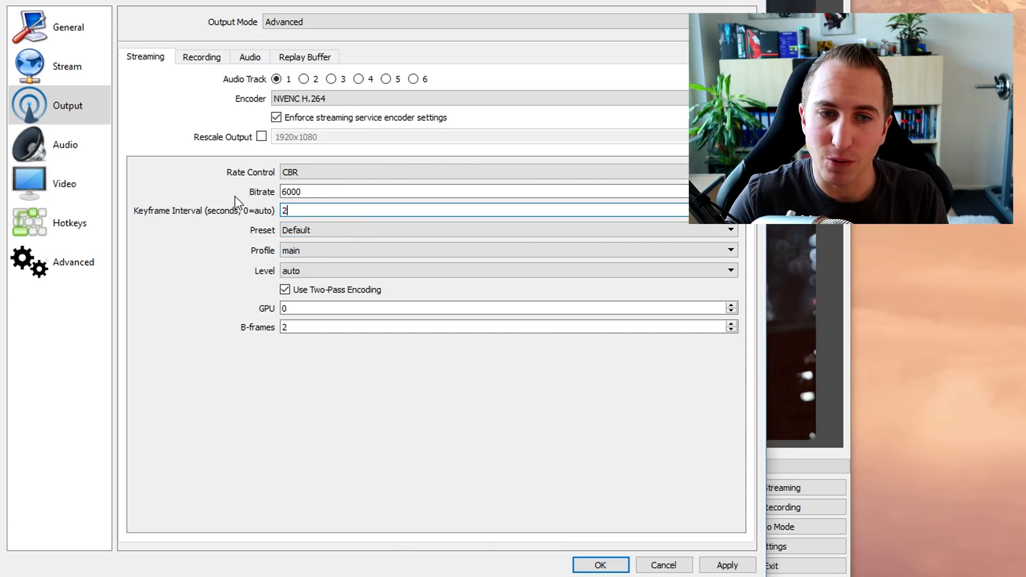
Choose the High Quality preset and high profile, and turn off two-pass encoding.
{"action": "left_click", "coordinate": [318, 229]}
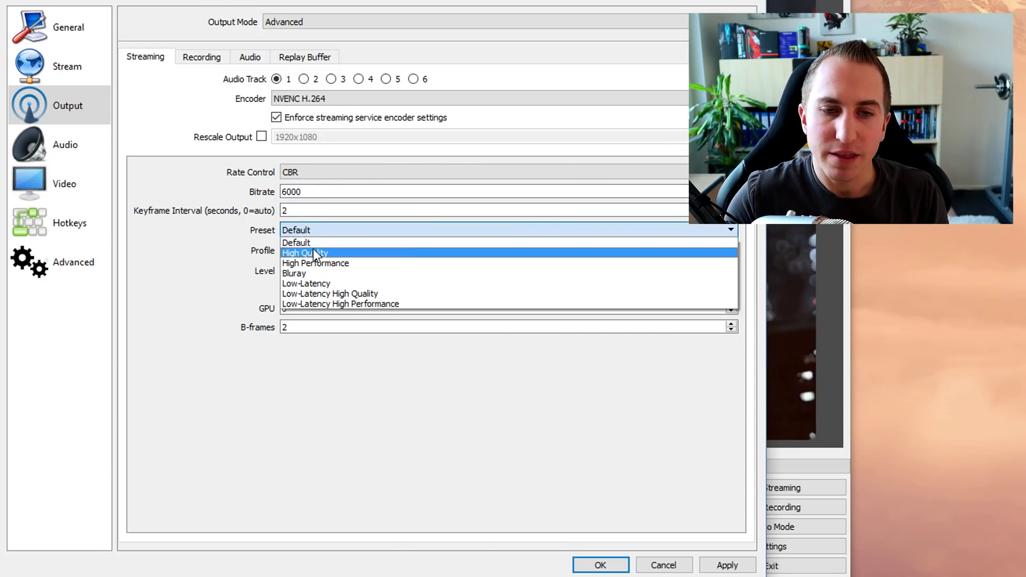
{"action": "left_click", "coordinate": [310, 253]}
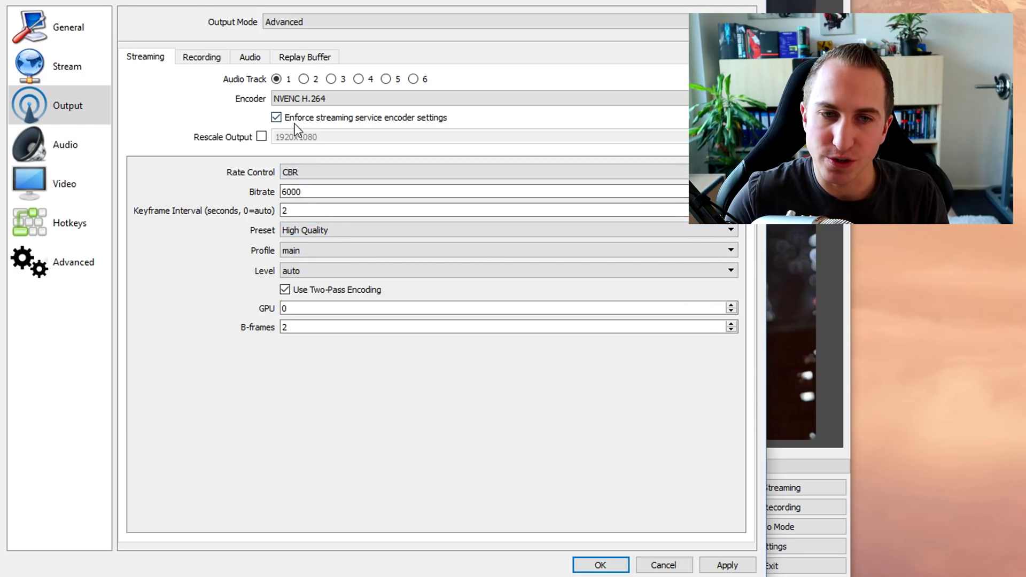
{"action": "left_click", "coordinate": [314, 250]}
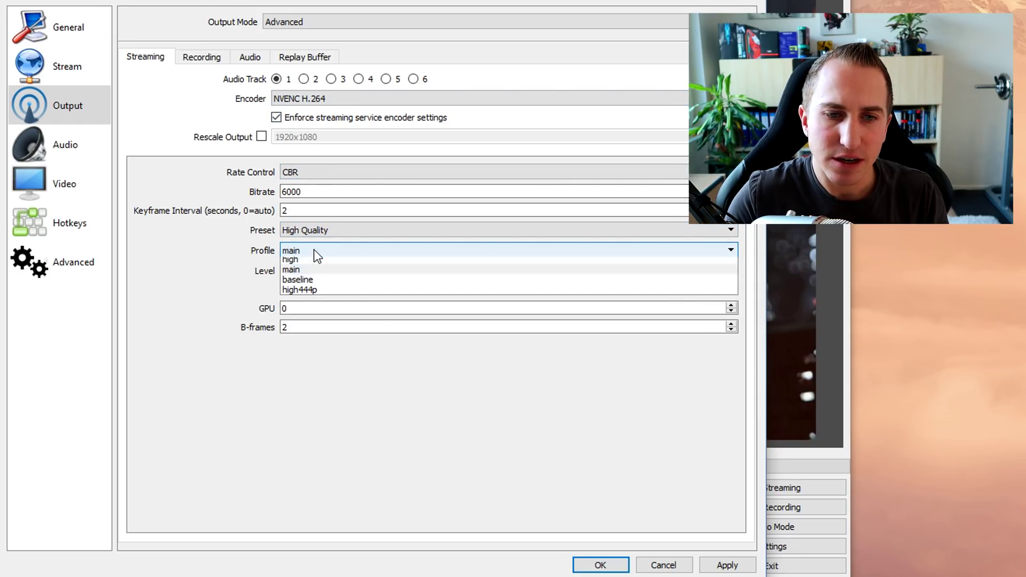
{"action": "left_click", "coordinate": [306, 266]}
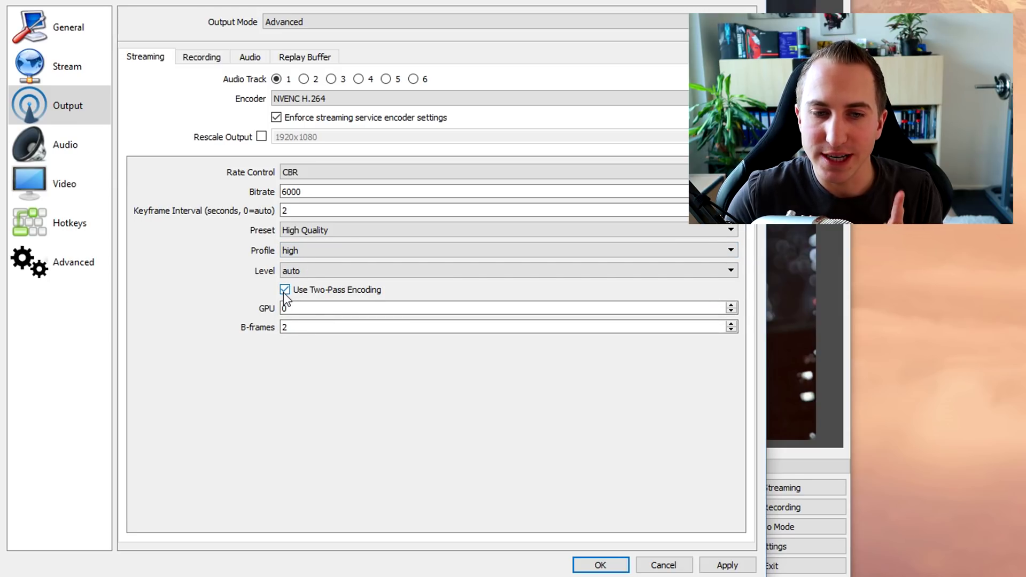
{"action": "left_click", "coordinate": [284, 291]}
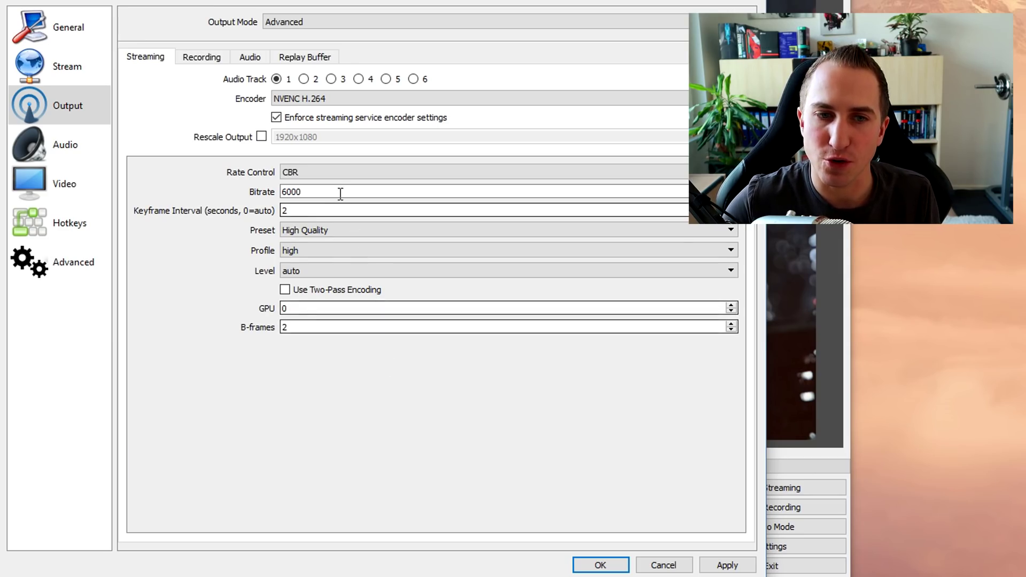
Set the streaming encoder to x264 with CBR rate control at 2500 bitrate.
{"action": "left_click", "coordinate": [329, 98]}
{"action": "left_click", "coordinate": [329, 120]}
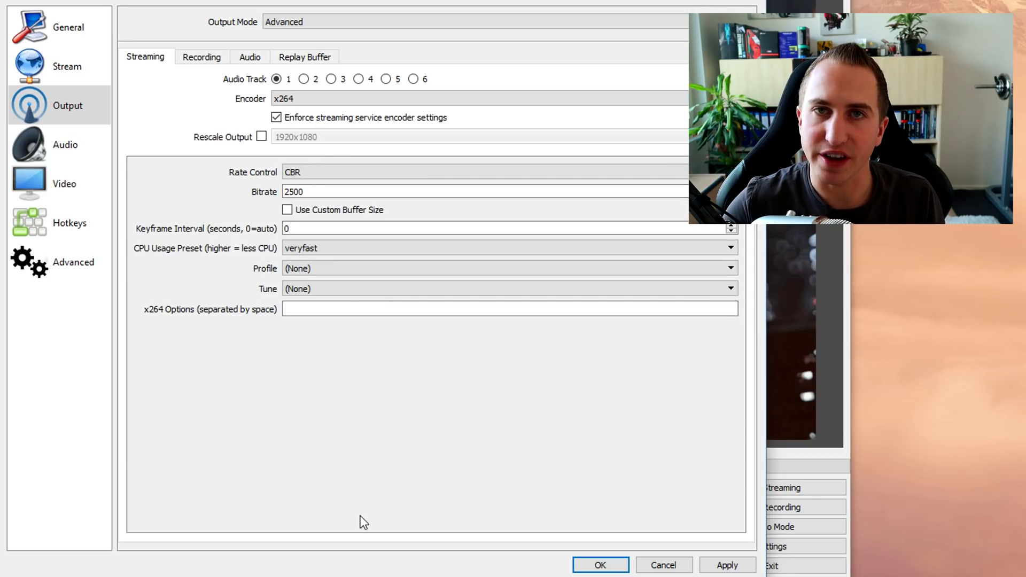
{"action": "left_click", "coordinate": [298, 177]}
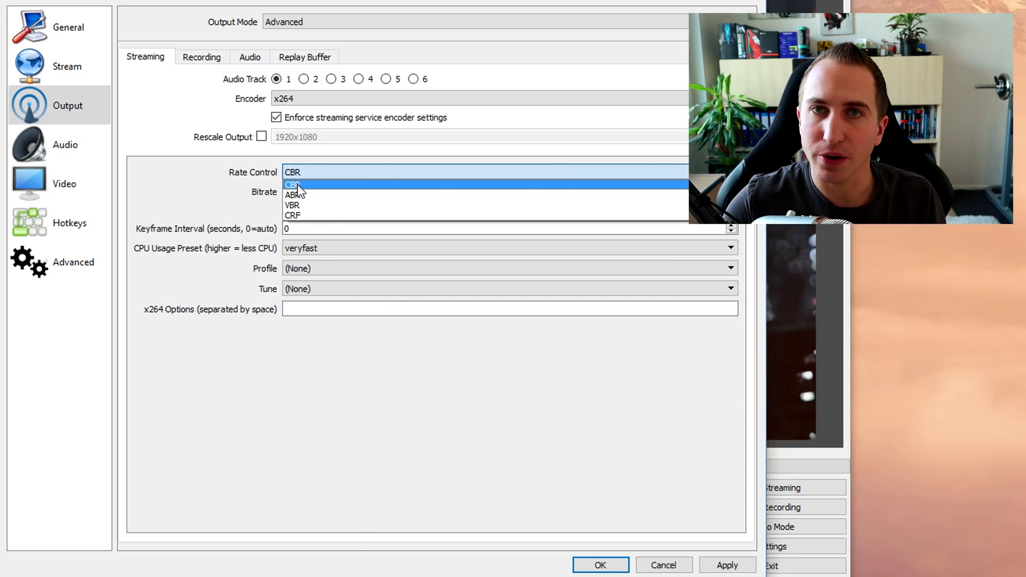
{"action": "left_click", "coordinate": [297, 185]}
{"action": "left_click_drag", "start_coordinate": [306, 191], "coordinate": [265, 199]}
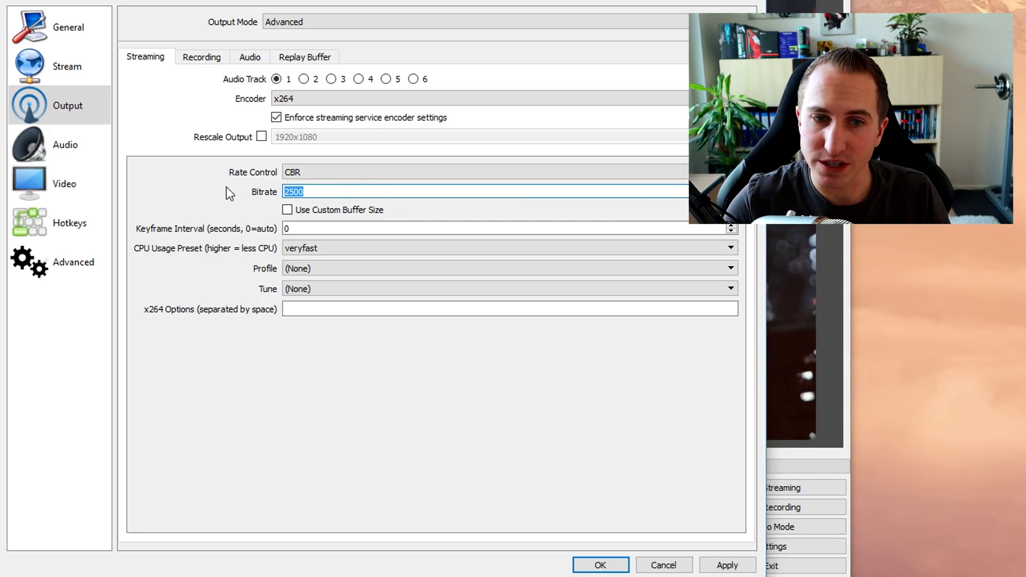
{"action": "left_click_drag", "start_coordinate": [336, 192], "coordinate": [246, 195]}
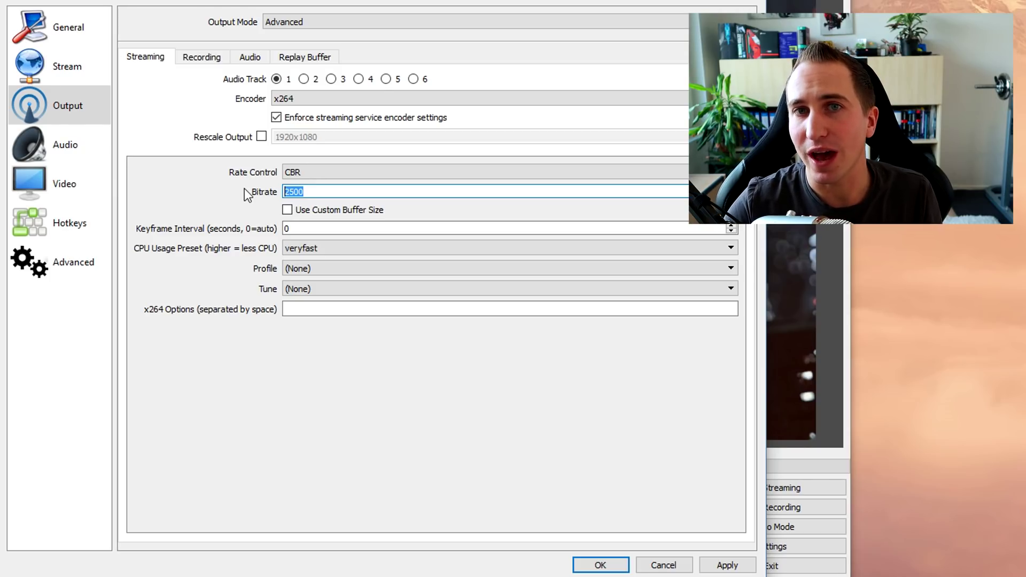
Check that the video output resolution stays at 1440x810.
{"action": "left_click", "coordinate": [76, 178]}
{"action": "left_click", "coordinate": [745, 40]}
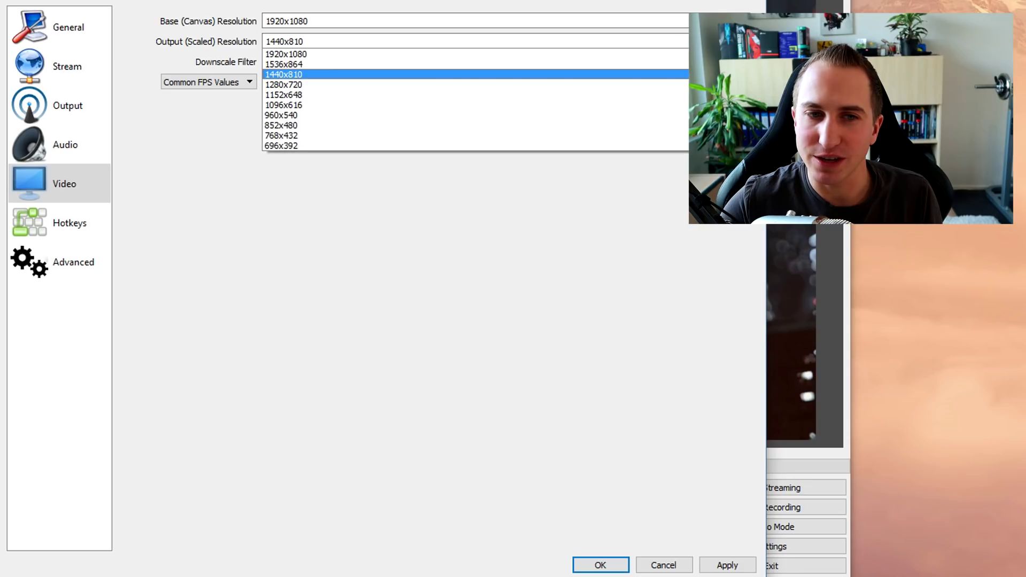
{"action": "key", "text": "Down"}
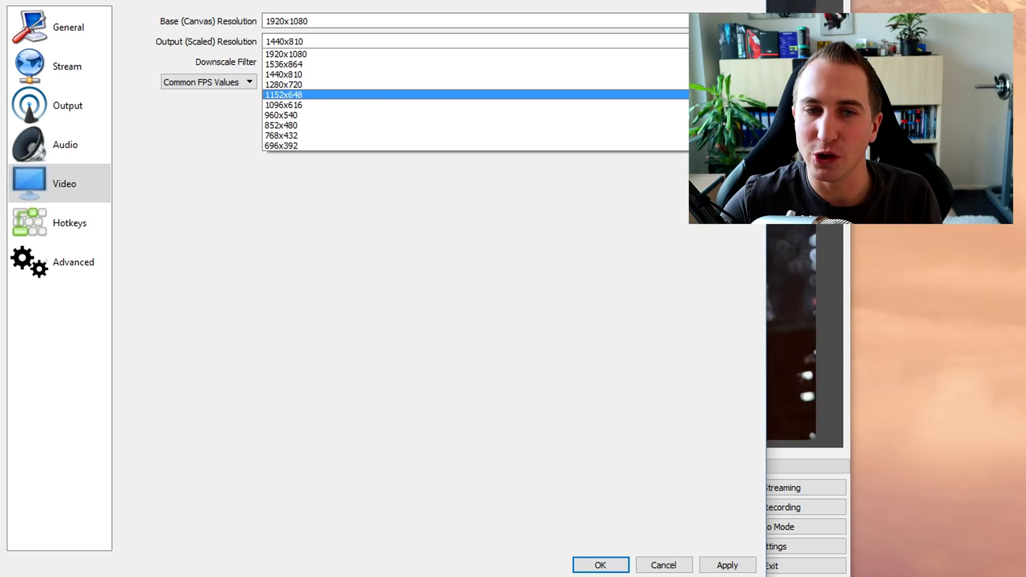
{"action": "left_click", "coordinate": [636, 302]}
{"action": "left_click", "coordinate": [69, 119]}
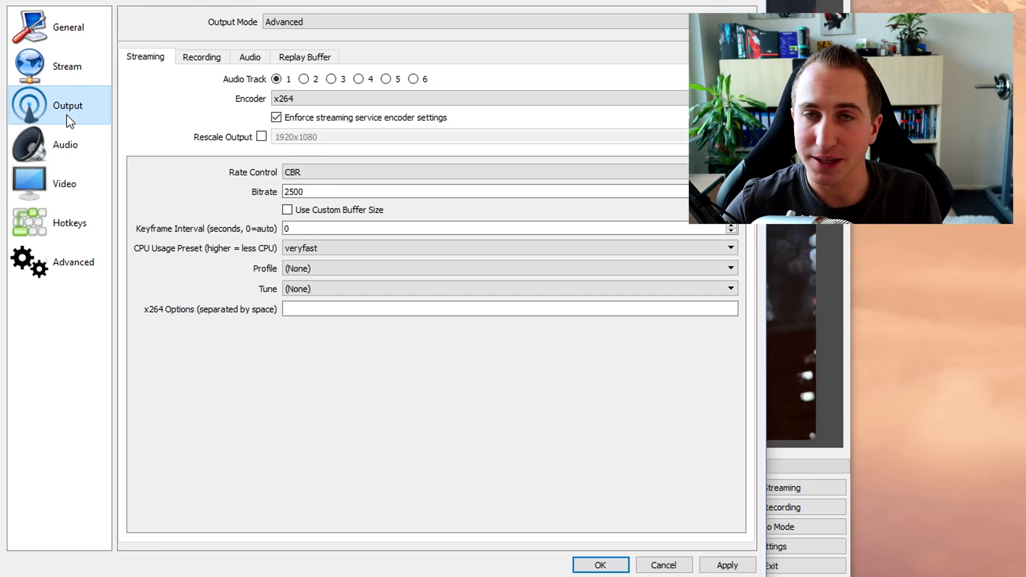
Set a 2-second keyframe interval and bring up the CPU usage preset choices.
{"action": "left_click_drag", "start_coordinate": [332, 191], "coordinate": [231, 185]}
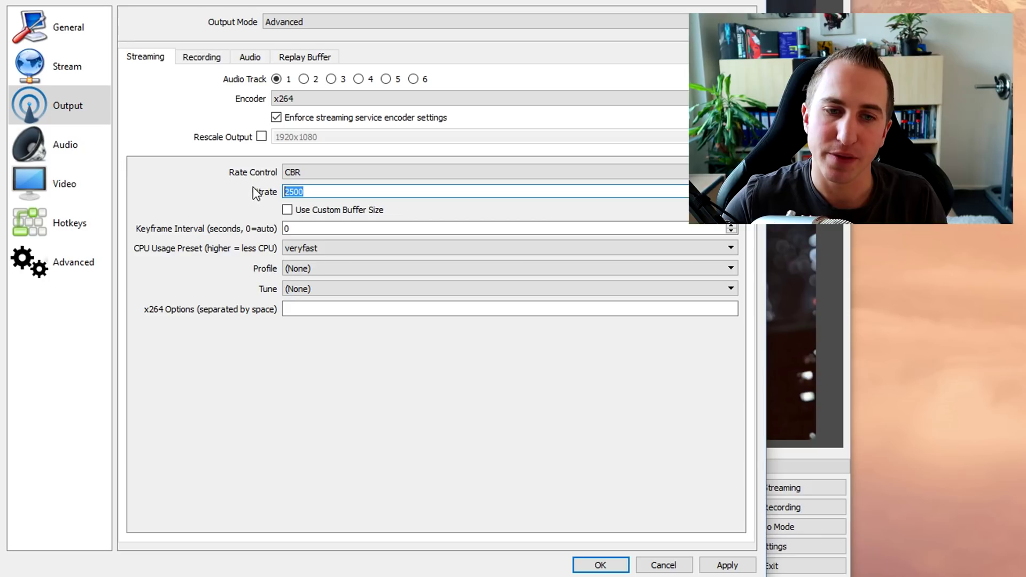
{"action": "key", "text": "Tab"}
{"action": "key", "text": "Tab"}
{"action": "type", "text": "2"}
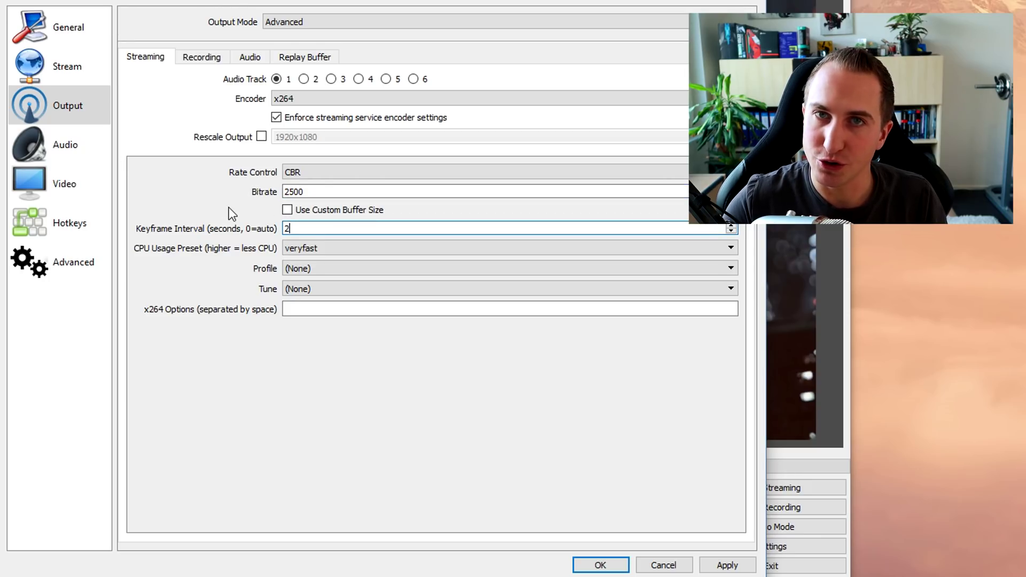
{"action": "key", "text": "Tab"}
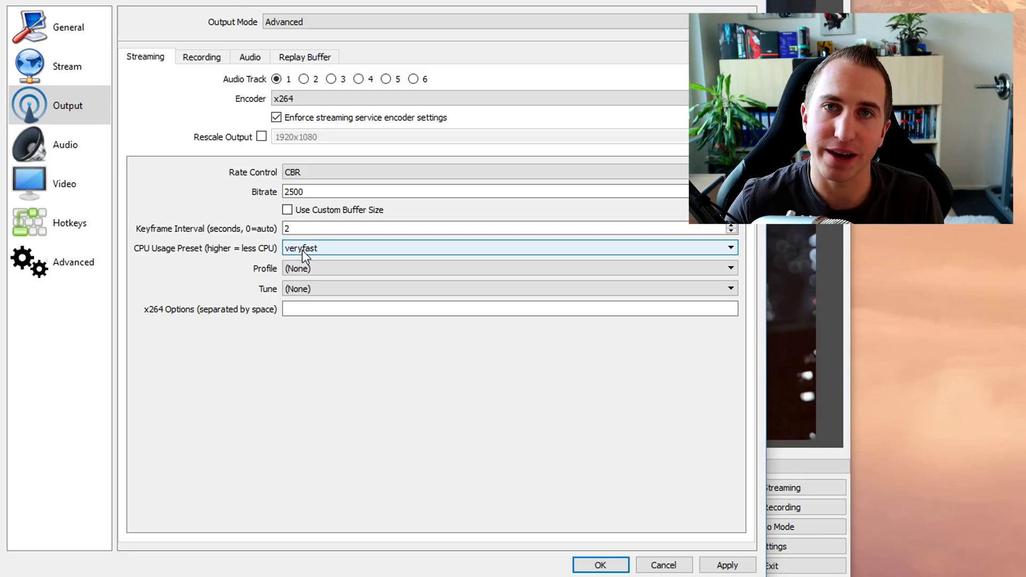
{"action": "left_click", "coordinate": [302, 250]}
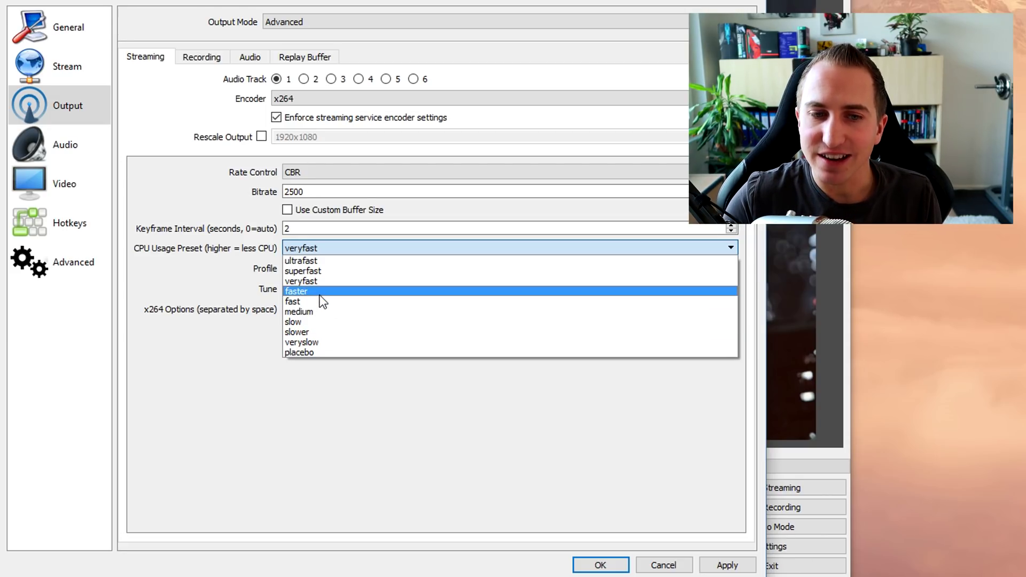
Keep the x264 CPU usage preset at veryfast.
{"action": "left_click", "coordinate": [322, 282]}
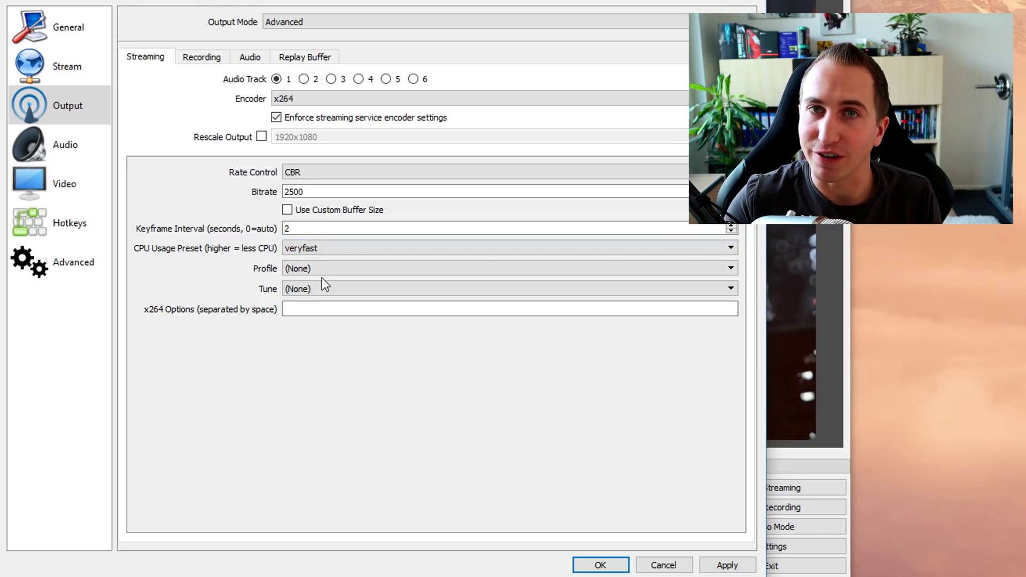
{"action": "left_click", "coordinate": [337, 248]}
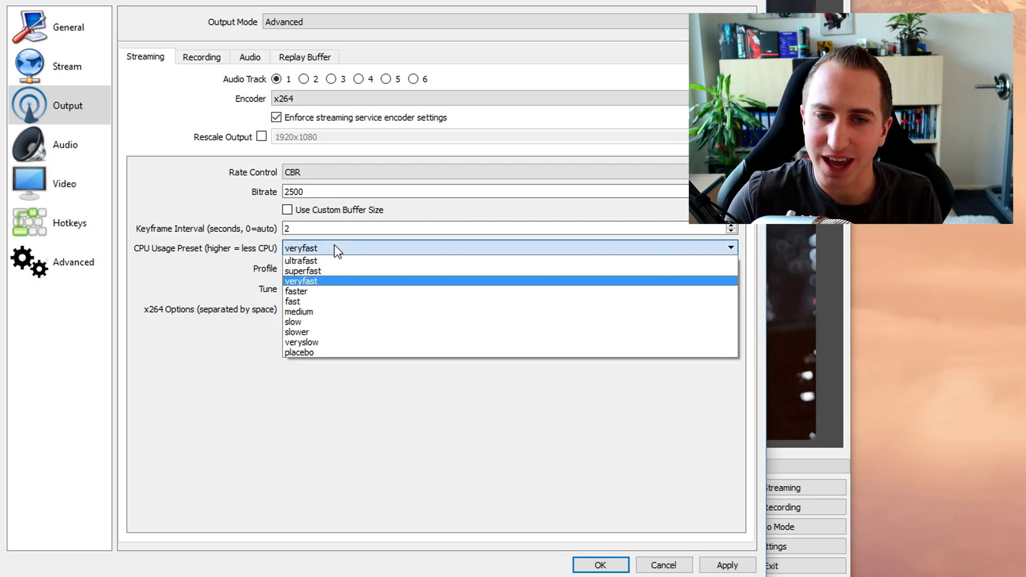
{"action": "left_click", "coordinate": [390, 451]}
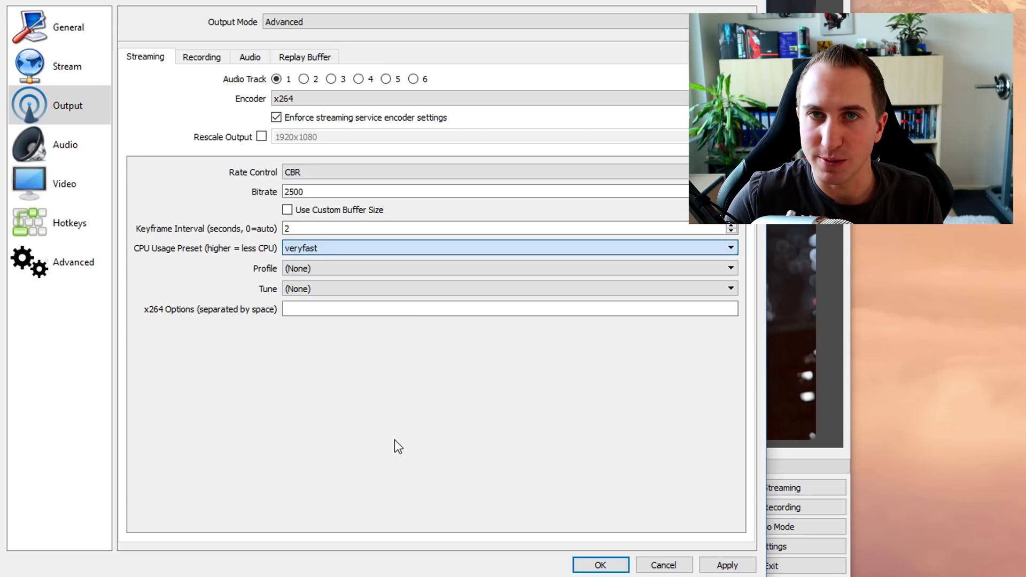
Set the x264 profile to high with tune at none, then show the Audio settings.
{"action": "left_click", "coordinate": [343, 273]}
{"action": "left_click", "coordinate": [325, 310]}
{"action": "left_click", "coordinate": [318, 290]}
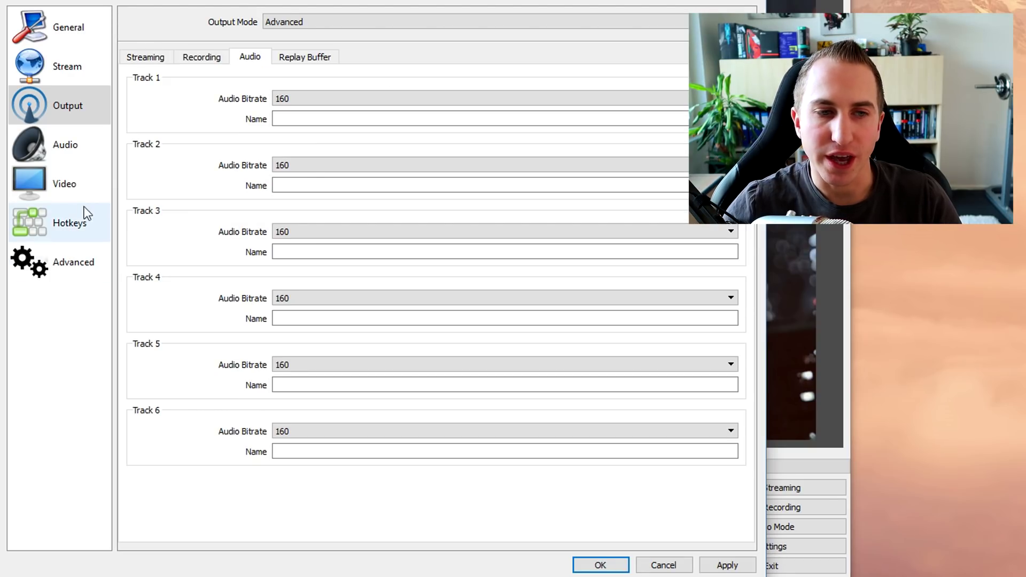
{"action": "left_click", "coordinate": [58, 151]}
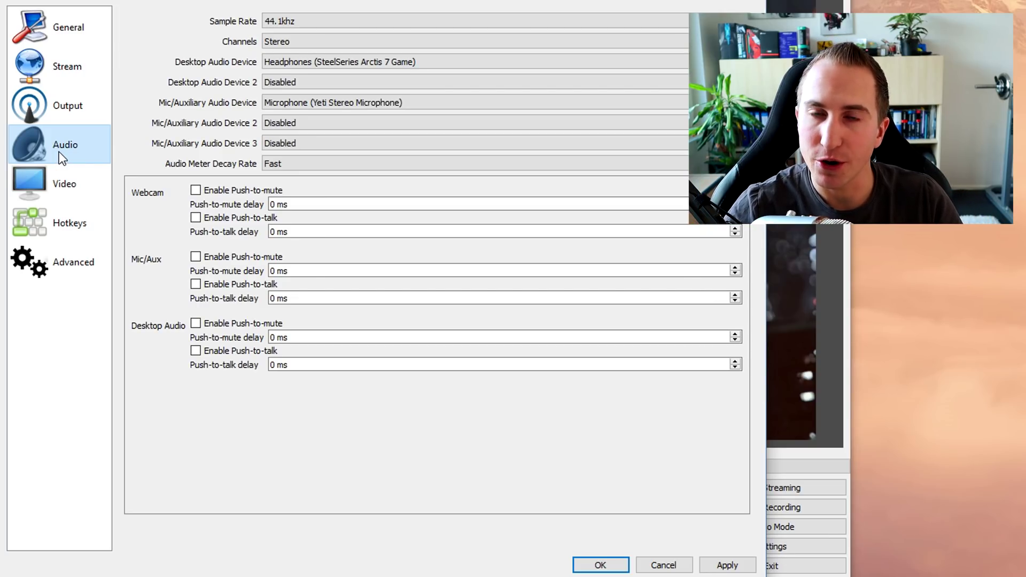
Review the Video and Hotkeys settings, ending on the Advanced settings page.
{"action": "left_click", "coordinate": [59, 196]}
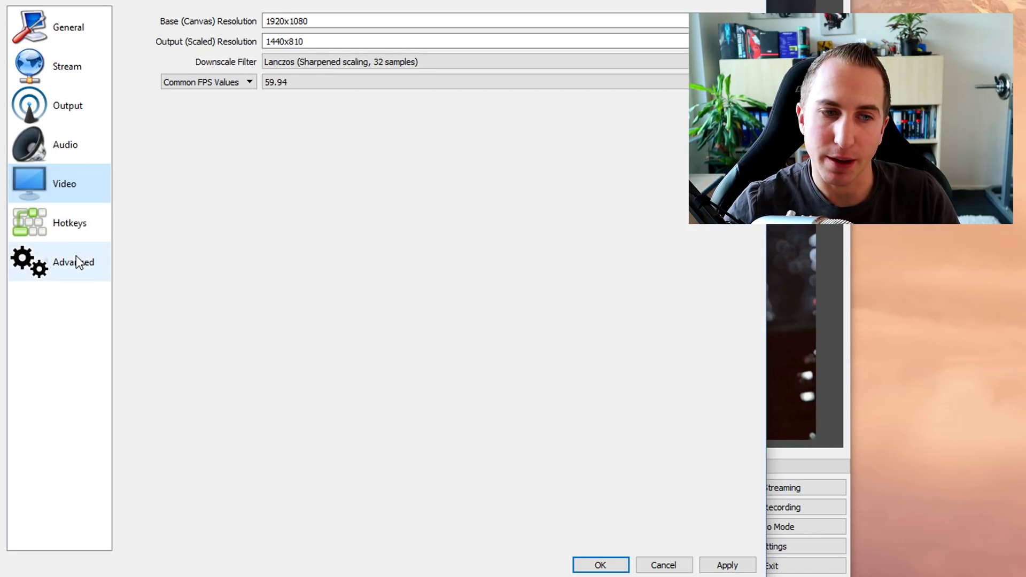
{"action": "left_click", "coordinate": [86, 224]}
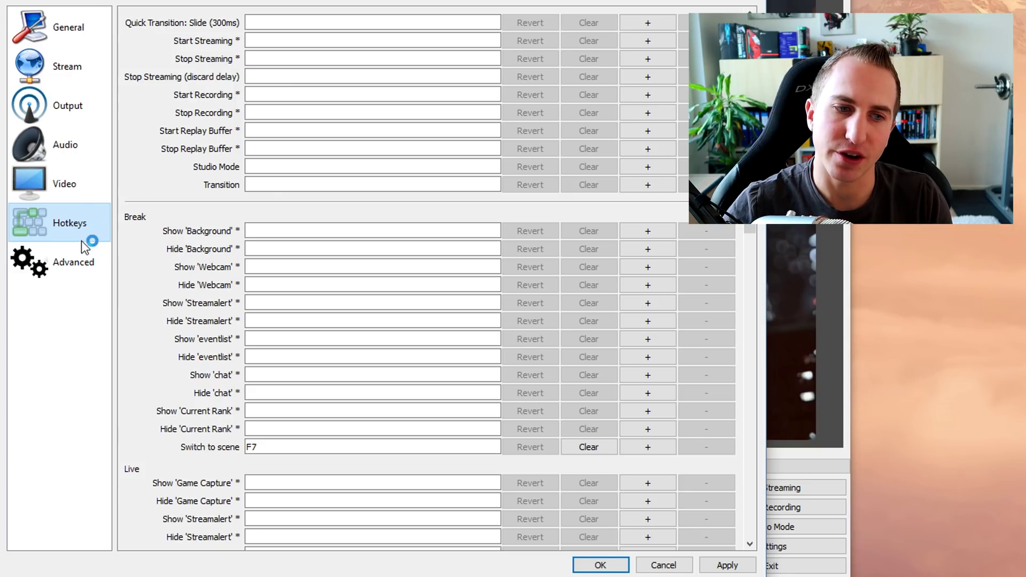
{"action": "left_click", "coordinate": [71, 260]}
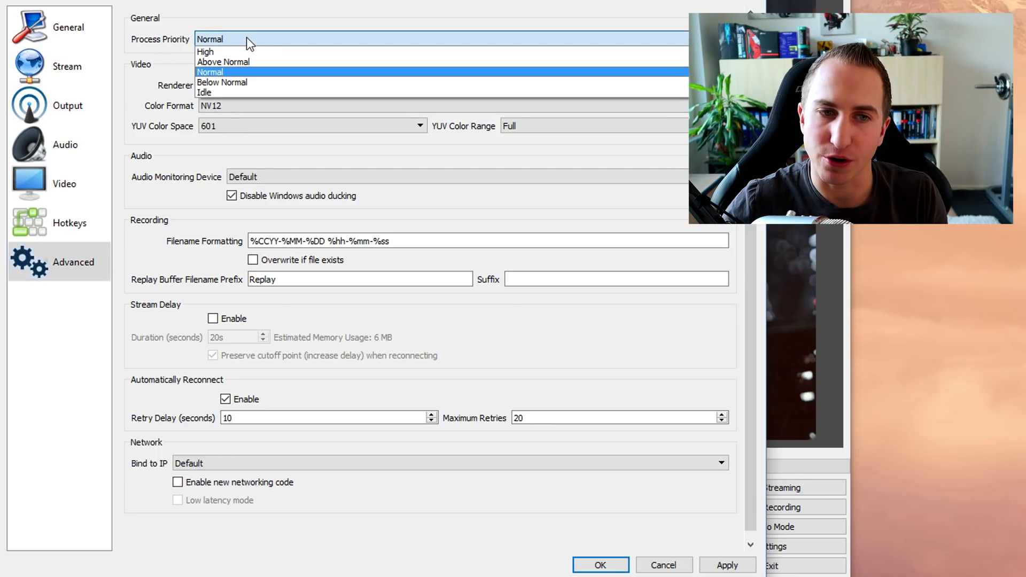
Set process priority to Below Normal, keeping the Direct3D 11 renderer and NV12 colour format.
{"action": "left_click", "coordinate": [224, 81]}
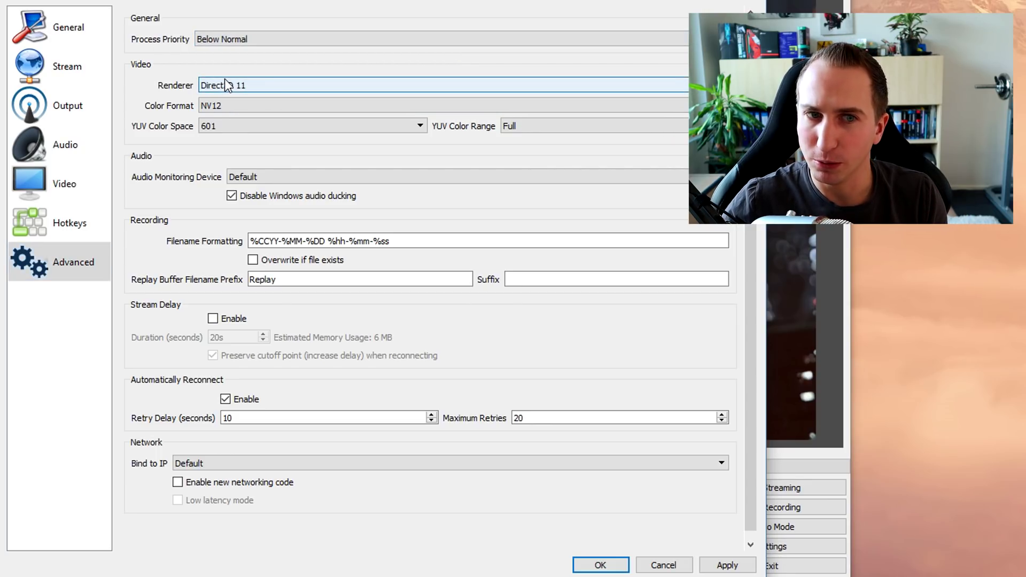
{"action": "left_click", "coordinate": [225, 42]}
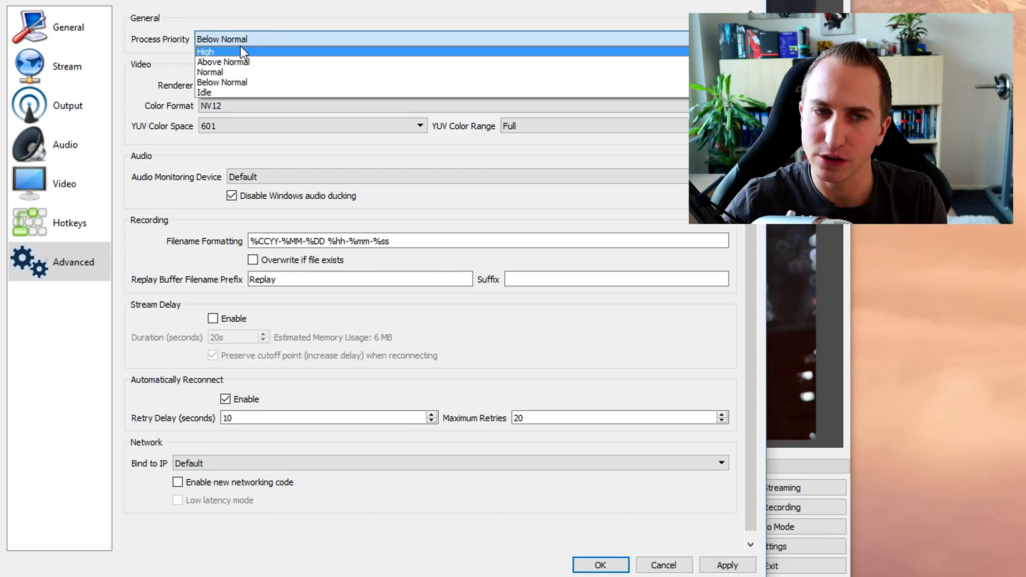
{"action": "left_click", "coordinate": [240, 40]}
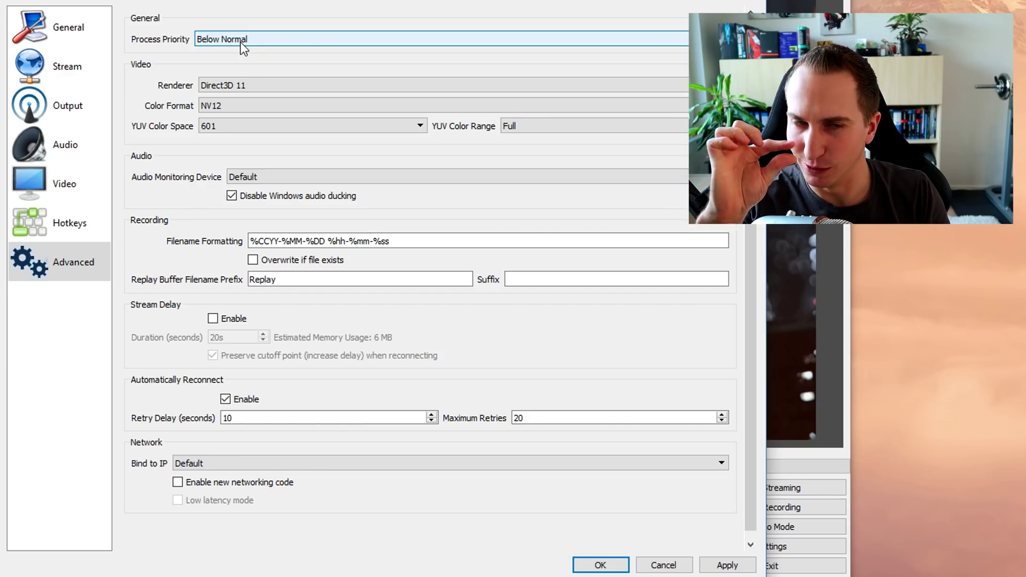
{"action": "left_click", "coordinate": [246, 86]}
{"action": "left_click", "coordinate": [212, 86]}
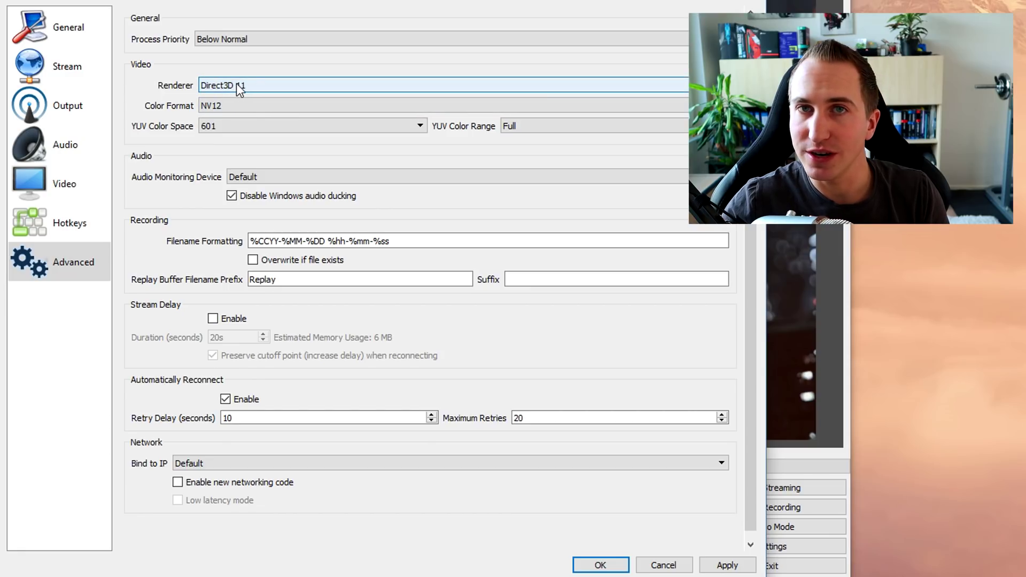
{"action": "left_click", "coordinate": [223, 107]}
{"action": "left_click", "coordinate": [206, 119]}
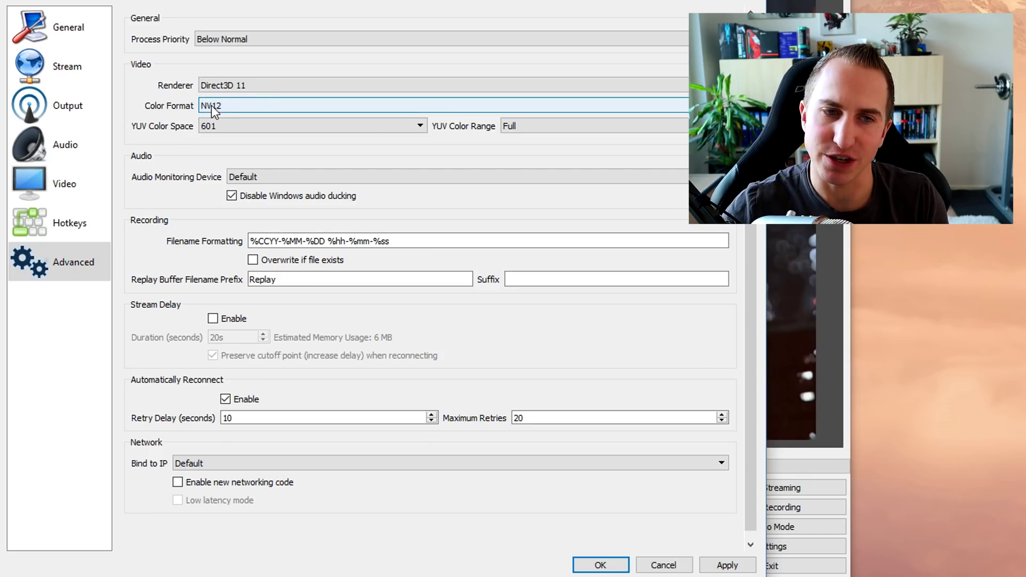
Set the YUV colour space to 709 and keep the colour range at Full.
{"action": "left_click", "coordinate": [240, 124]}
{"action": "left_click", "coordinate": [213, 138]}
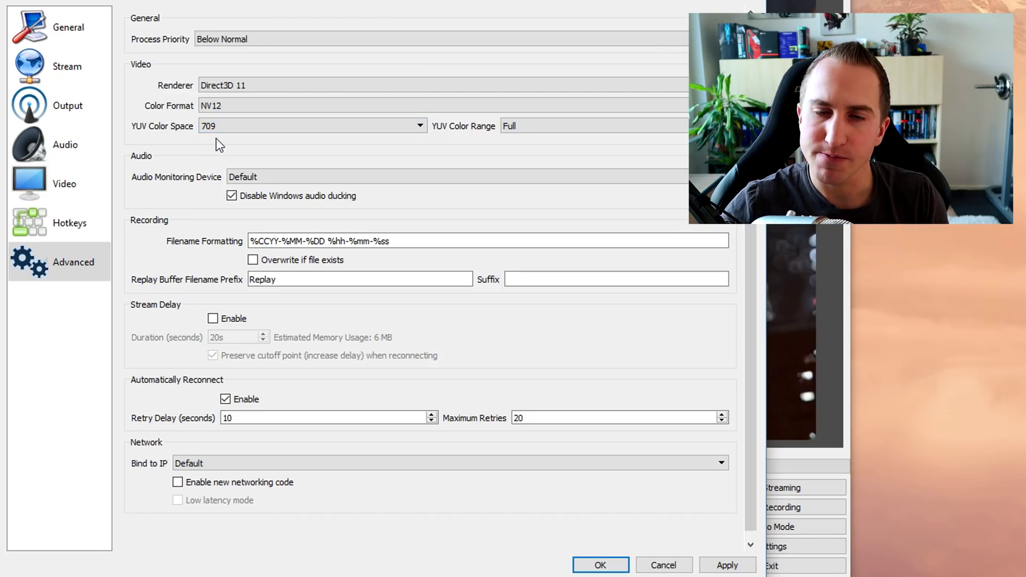
{"action": "left_click", "coordinate": [521, 127]}
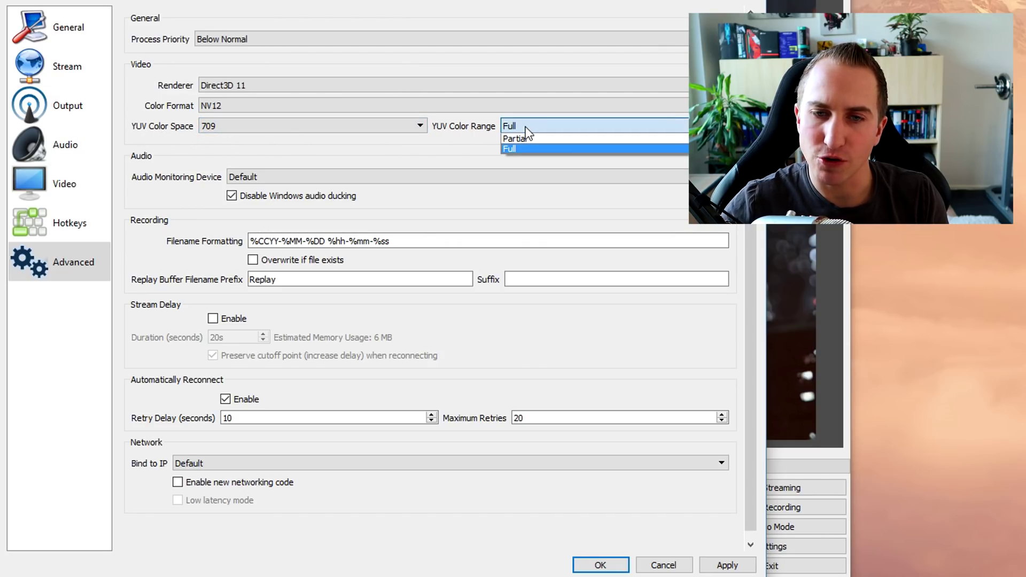
{"action": "left_click", "coordinate": [513, 149]}
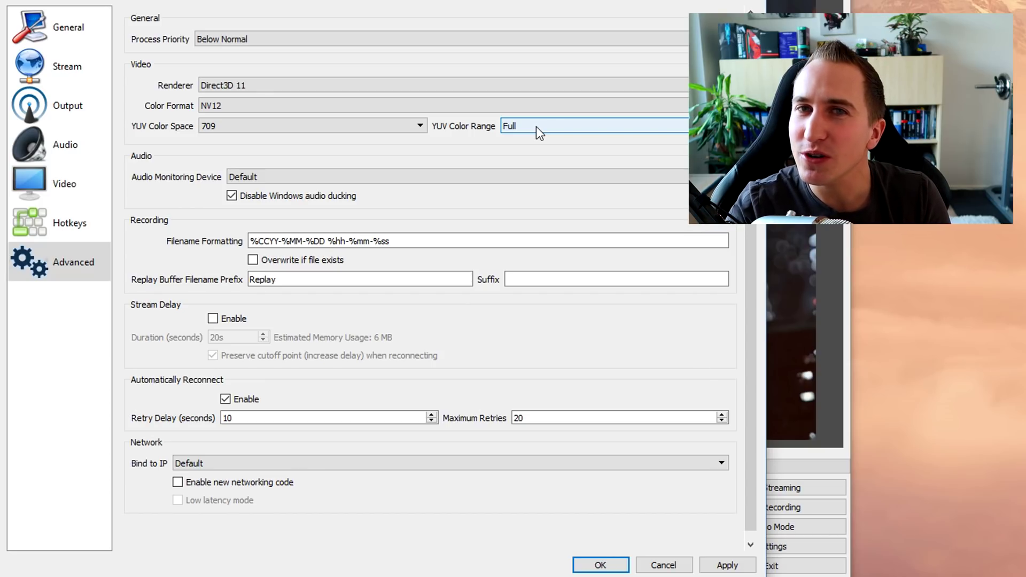
{"action": "left_click", "coordinate": [536, 126]}
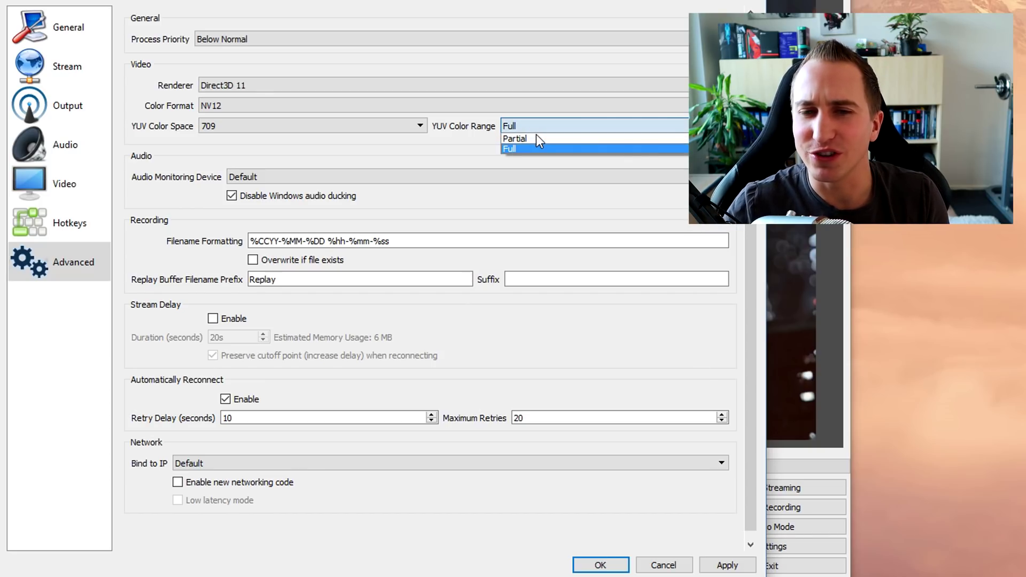
{"action": "left_click", "coordinate": [509, 145]}
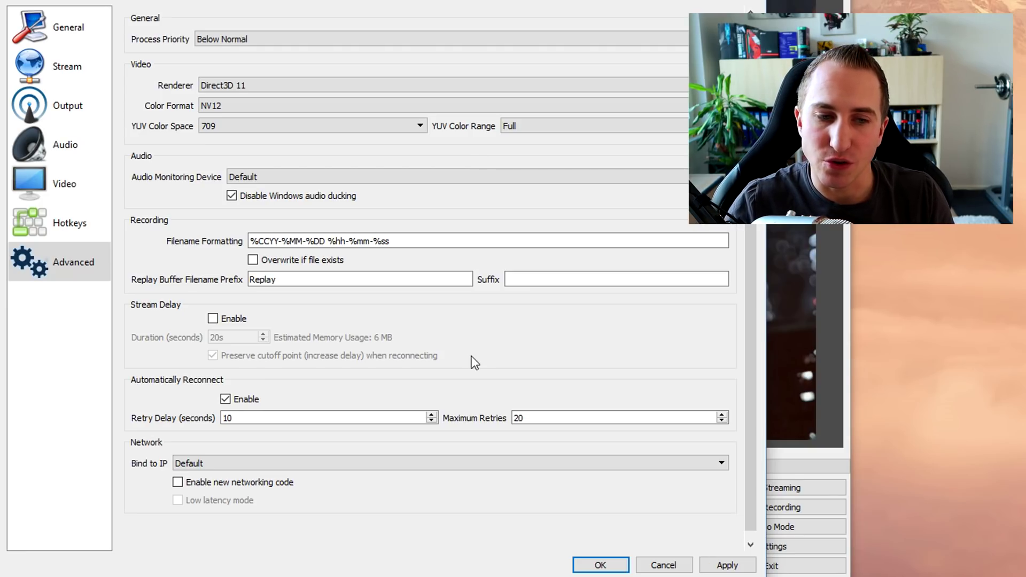
Enable stream delay, keeping the 20-second duration.
{"action": "left_click", "coordinate": [213, 320]}
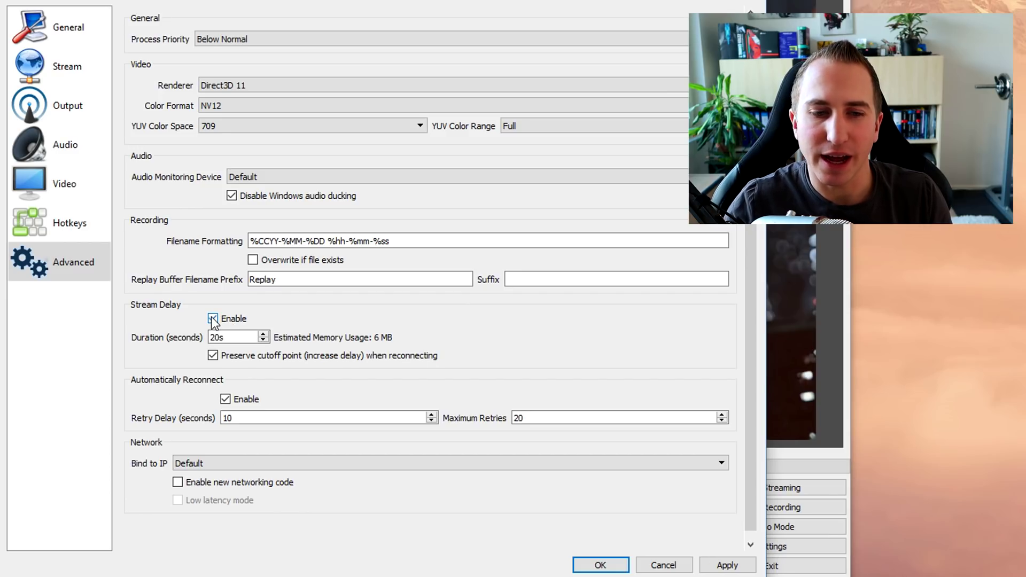